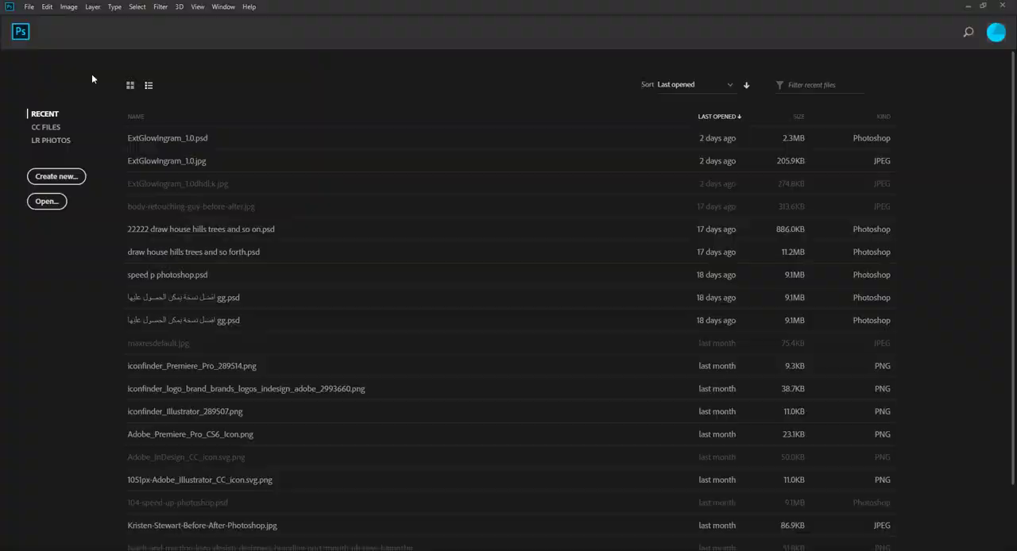
Create a new document from the Web Large preset, 1920 x 1080 px at 72 ppi, with artboards turned off.
click(28, 7)
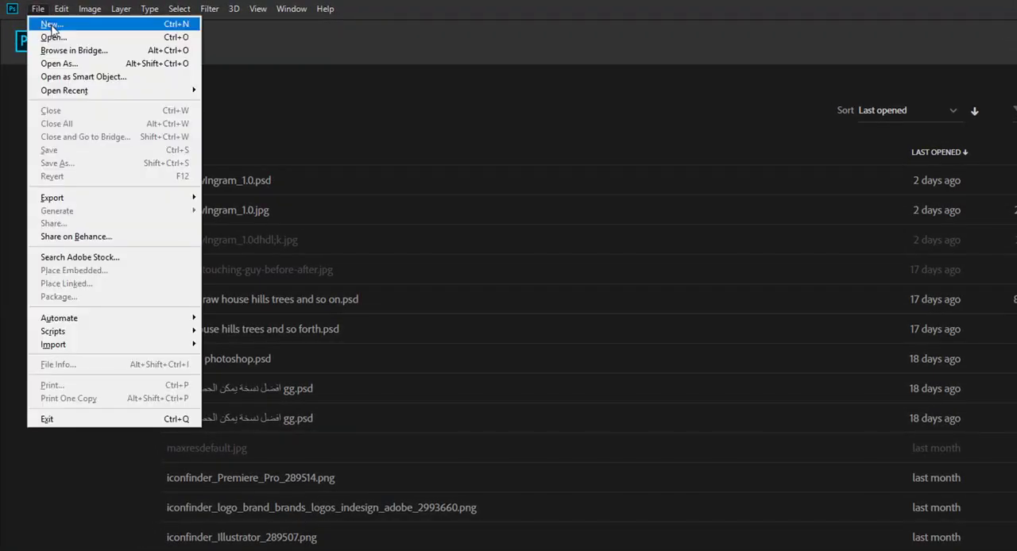
click(46, 24)
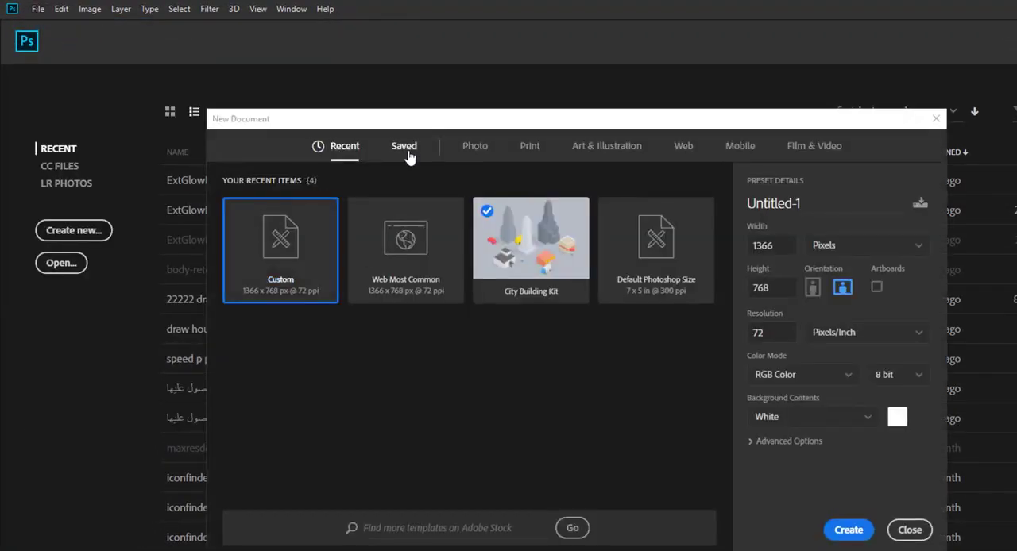
click(482, 156)
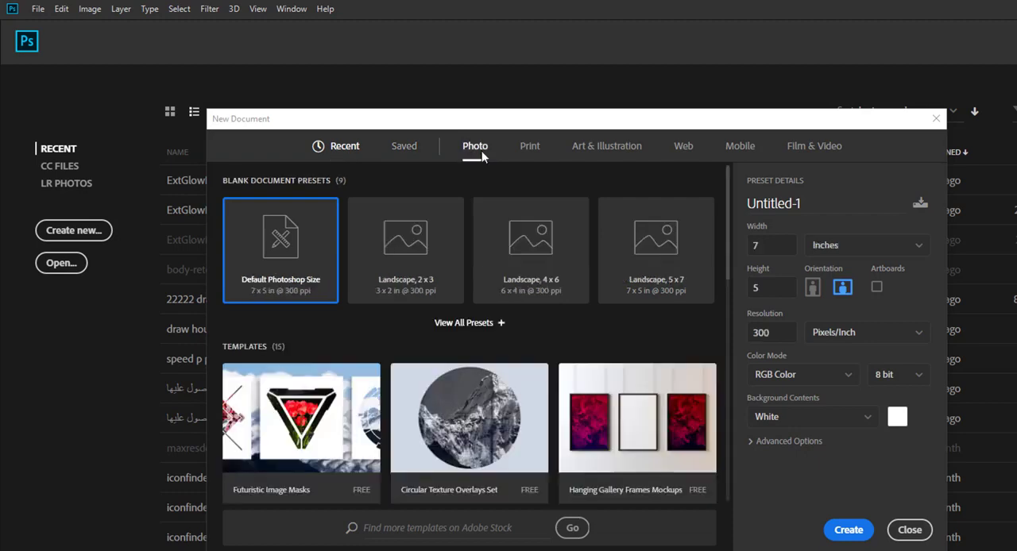
click(530, 159)
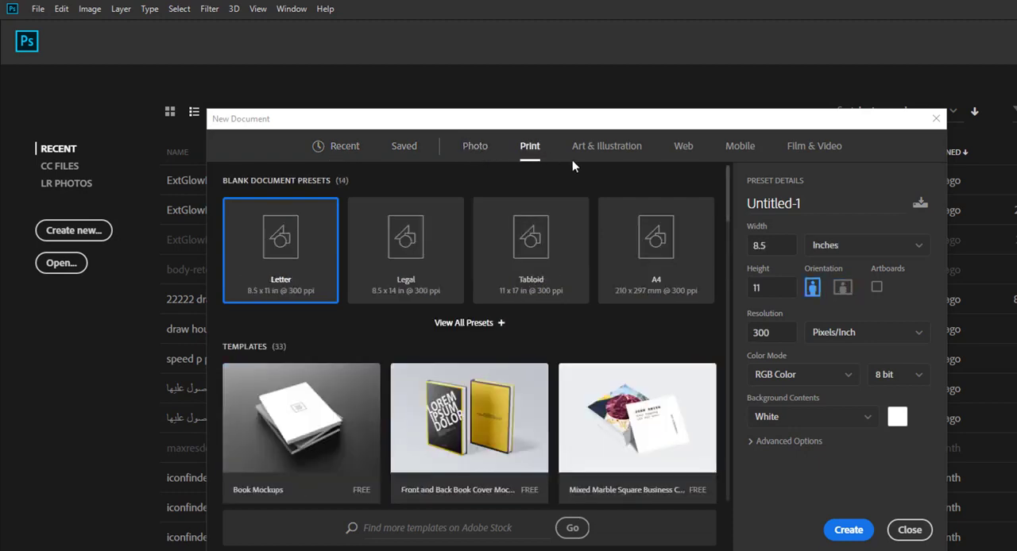
click(684, 157)
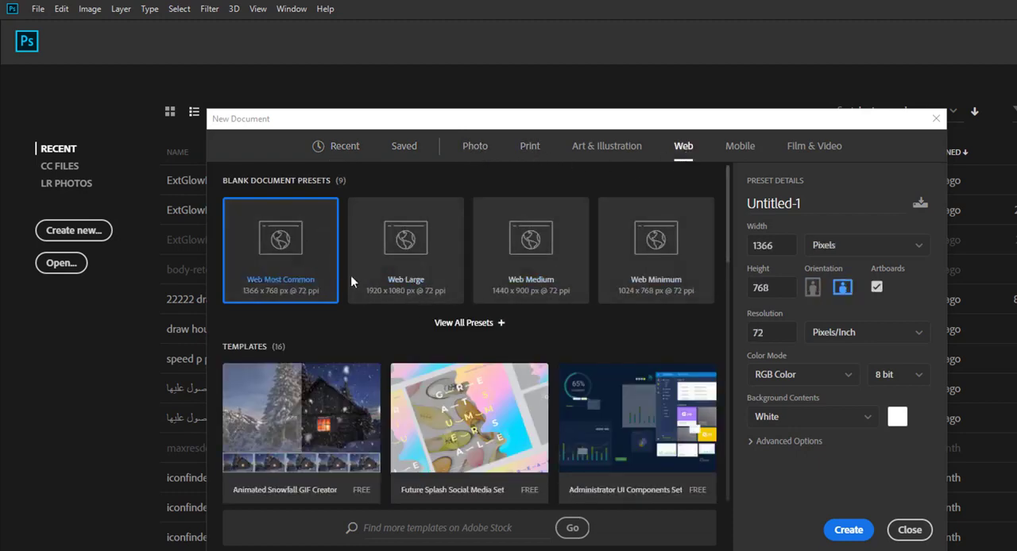
click(410, 252)
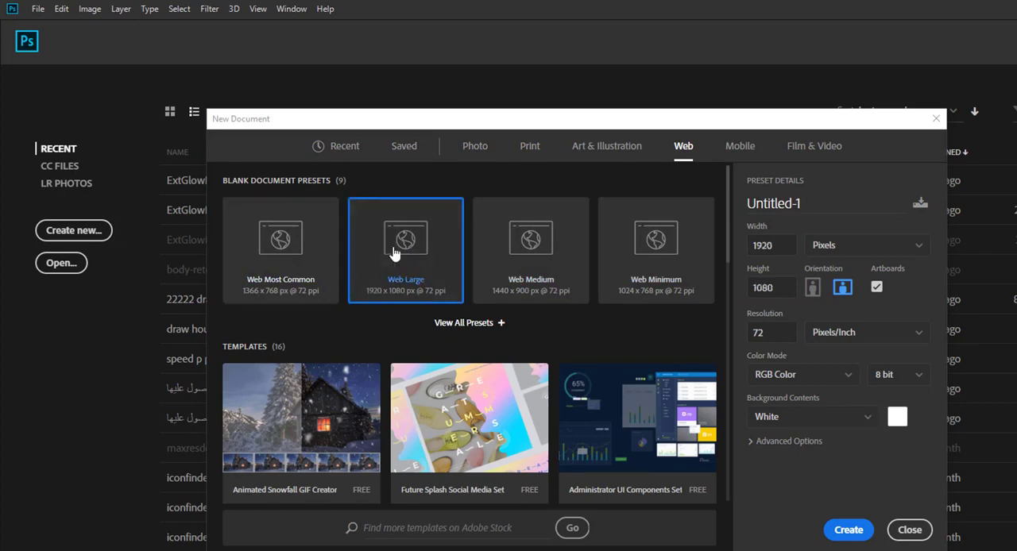
click(876, 288)
click(847, 530)
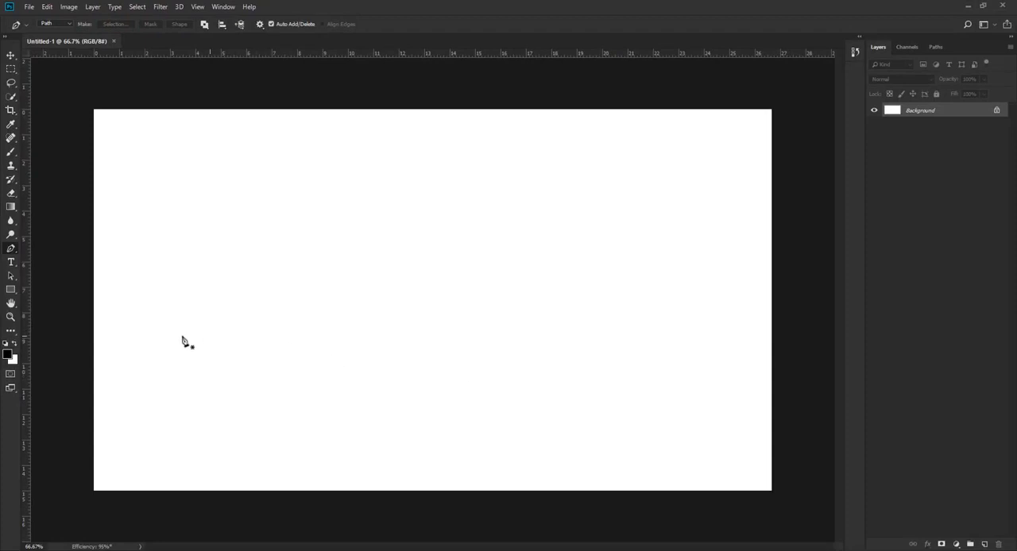
Convert the locked Background into a regular layer and add a new empty layer above it.
click(10, 56)
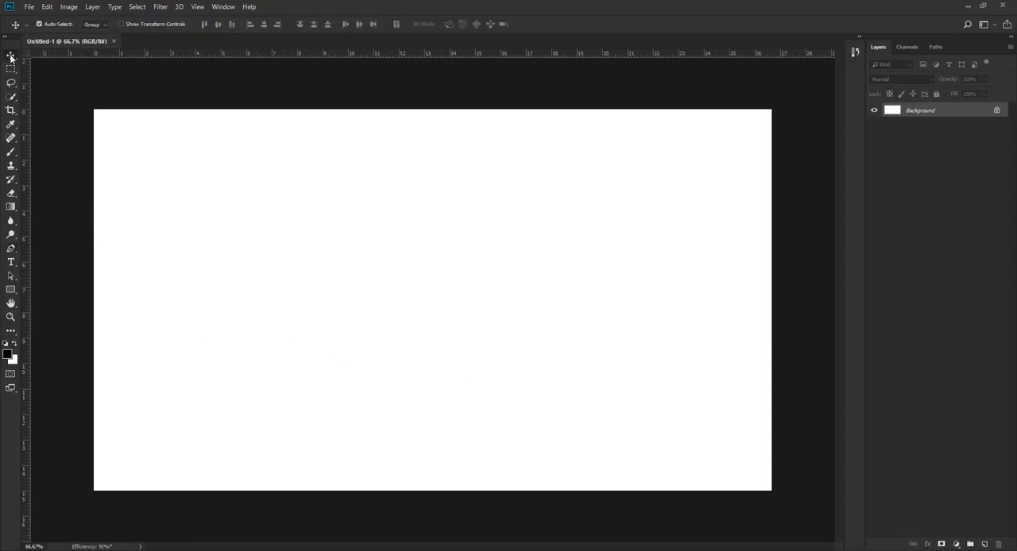
click(11, 255)
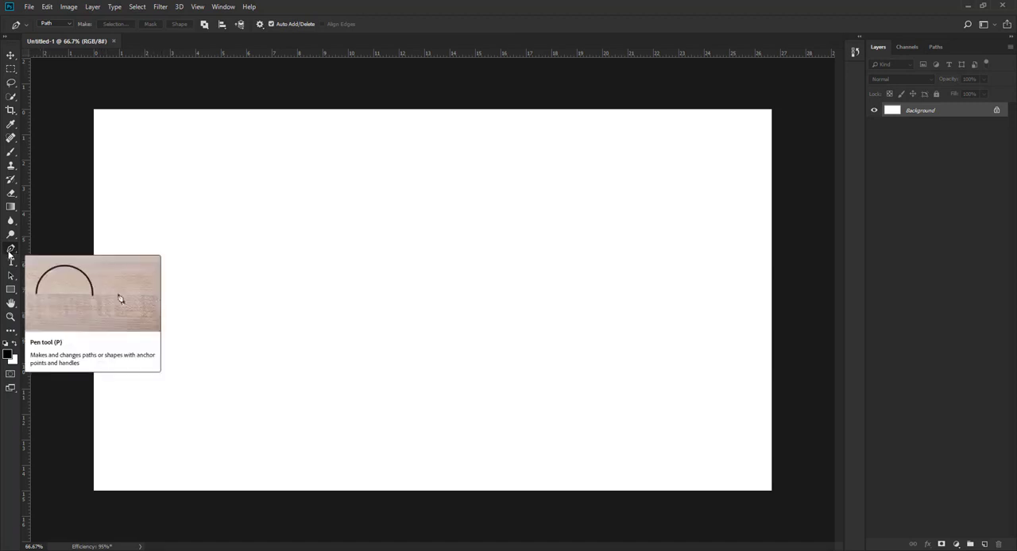
double_click(946, 112)
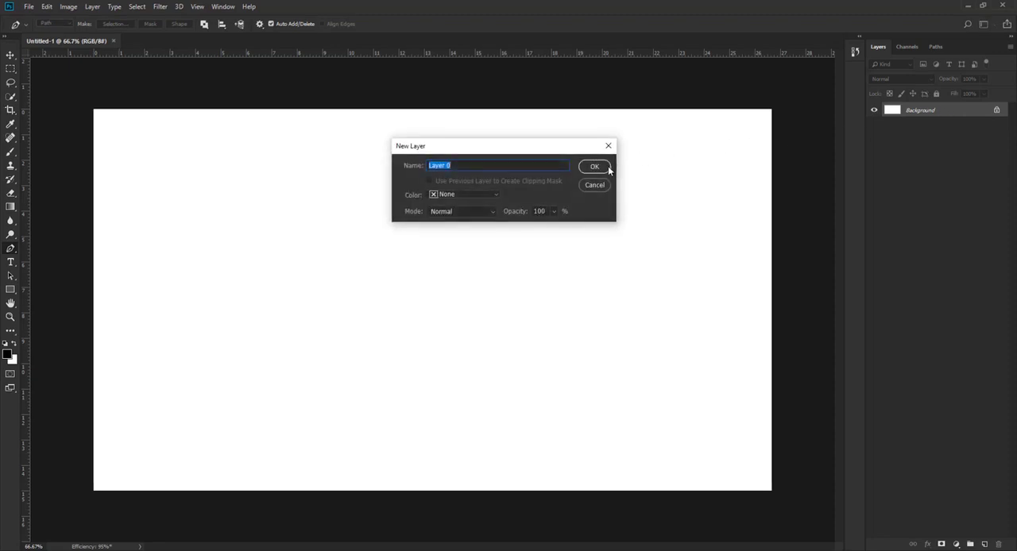
click(606, 167)
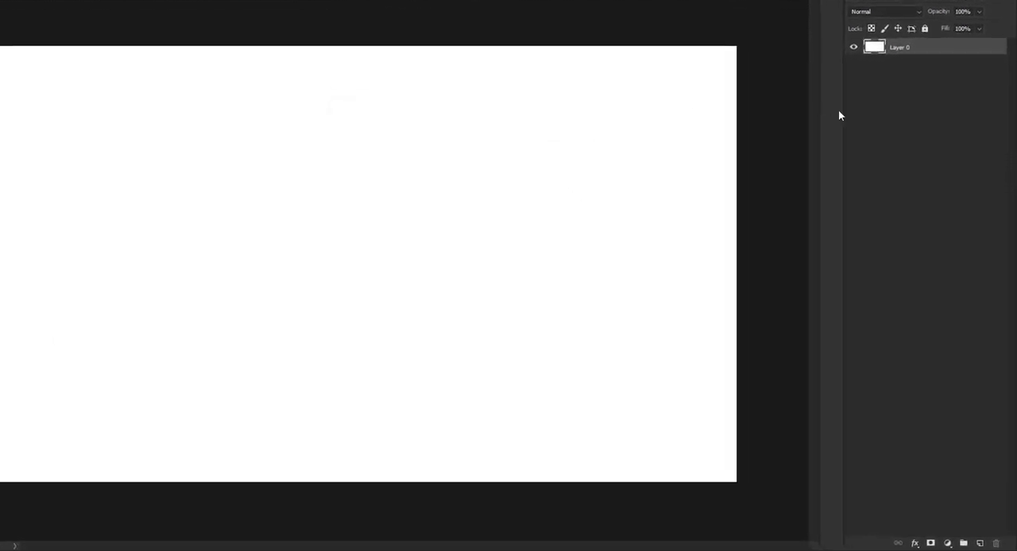
click(979, 544)
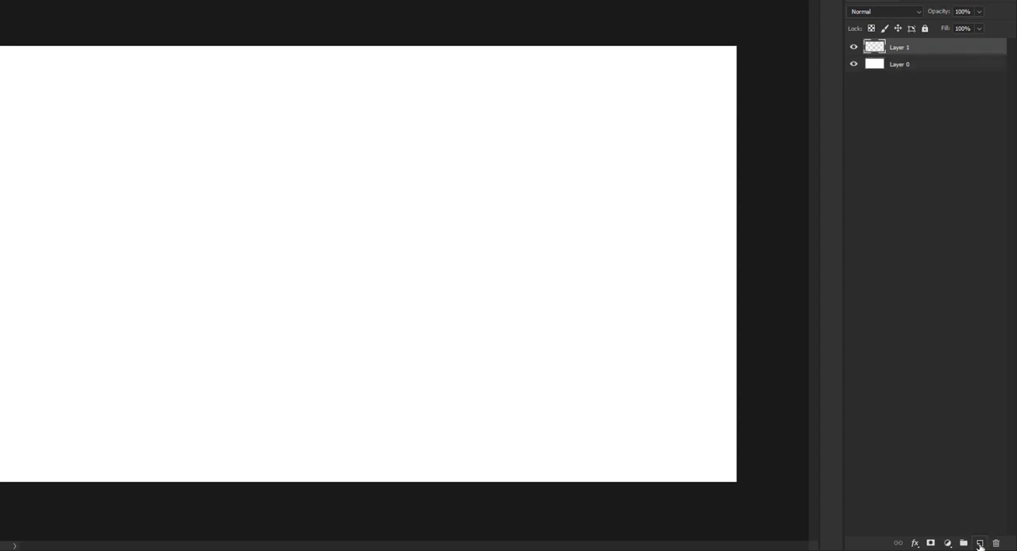
click(938, 138)
click(909, 52)
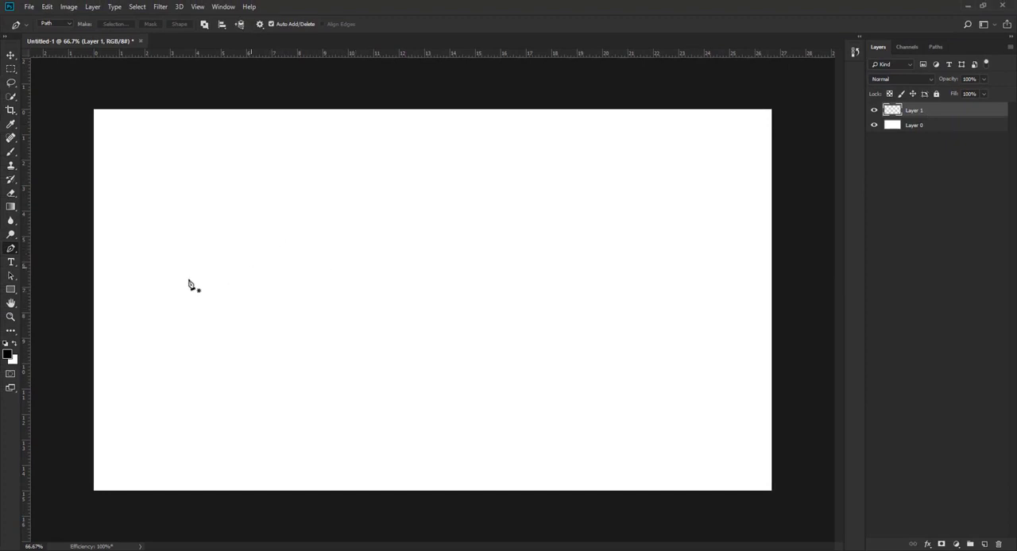
Draw an open S-shaped path with three anchor points across the canvas using the Pen tool.
click(123, 289)
drag(376, 288, 494, 511)
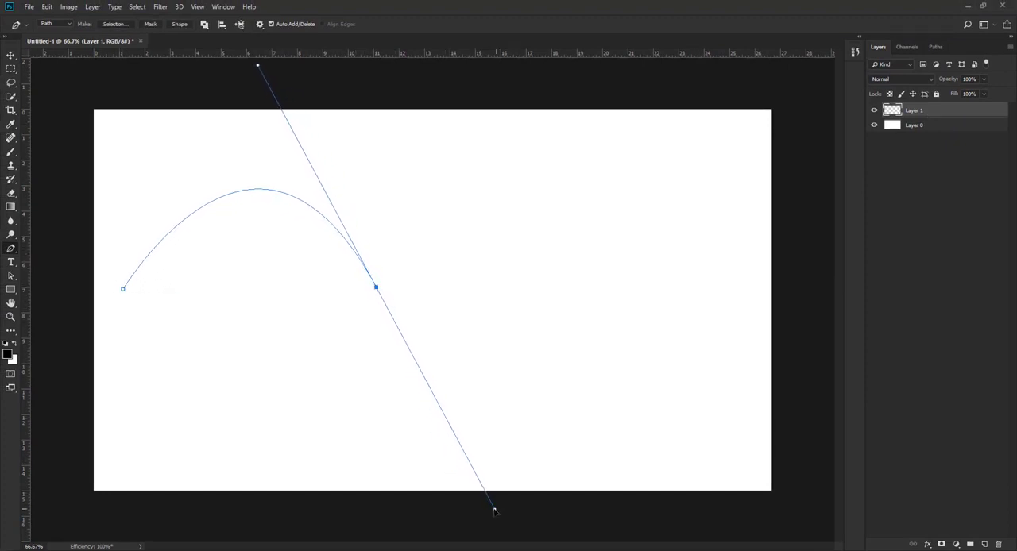
drag(678, 347, 733, 321)
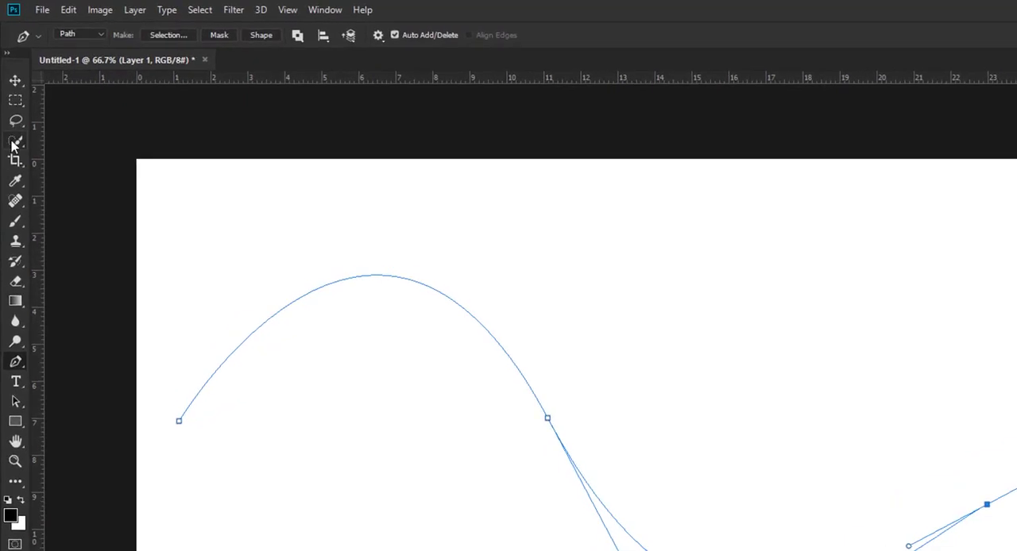
Set up the Brush tool with the Hard Round preset from General Brushes at 8 px size.
click(16, 225)
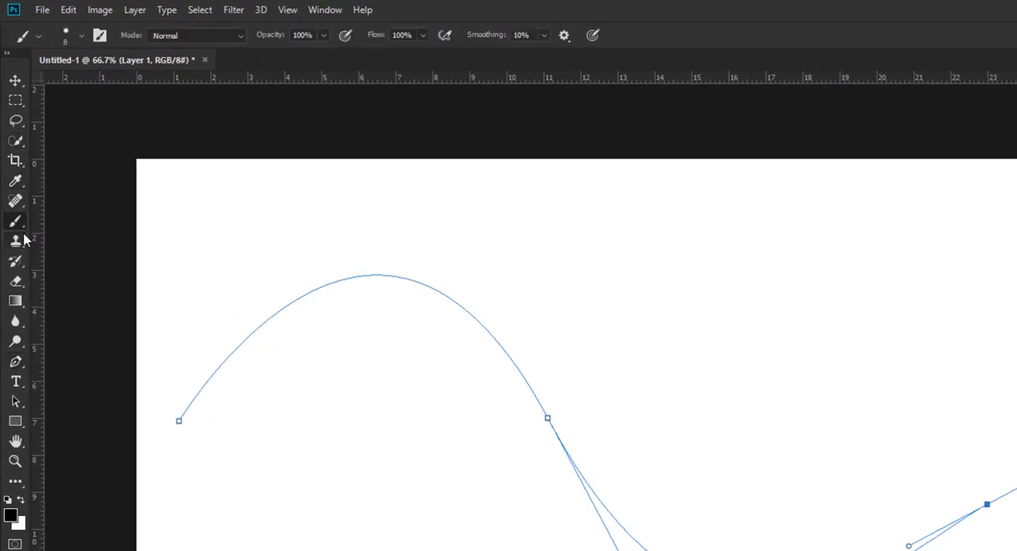
click(81, 35)
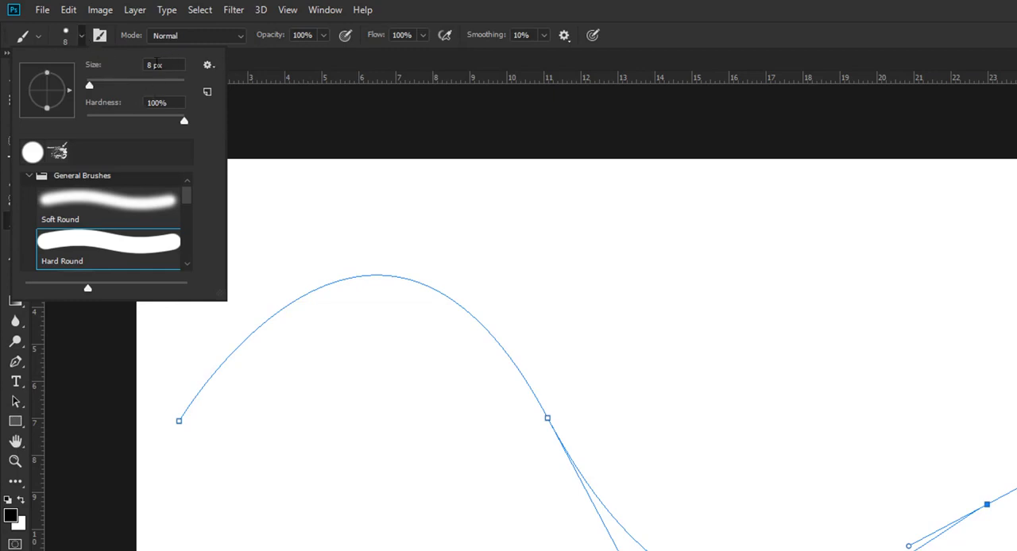
double_click(152, 64)
click(42, 180)
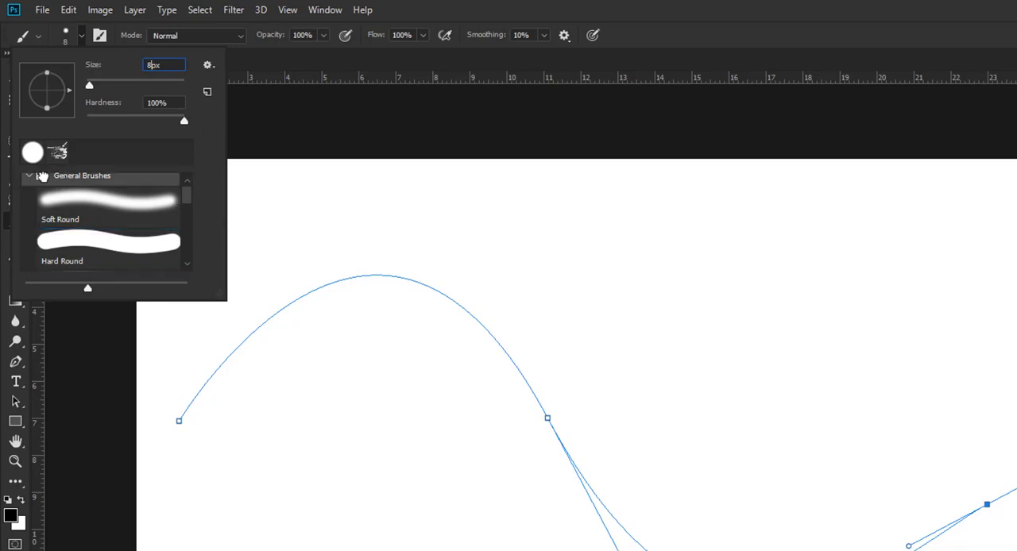
click(30, 176)
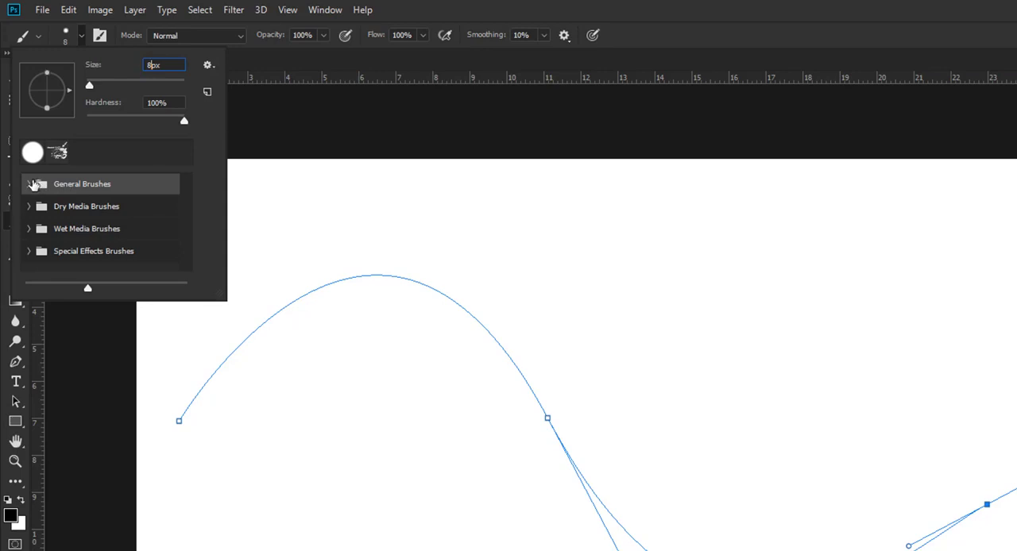
click(29, 185)
scroll(84, 228, down, 5)
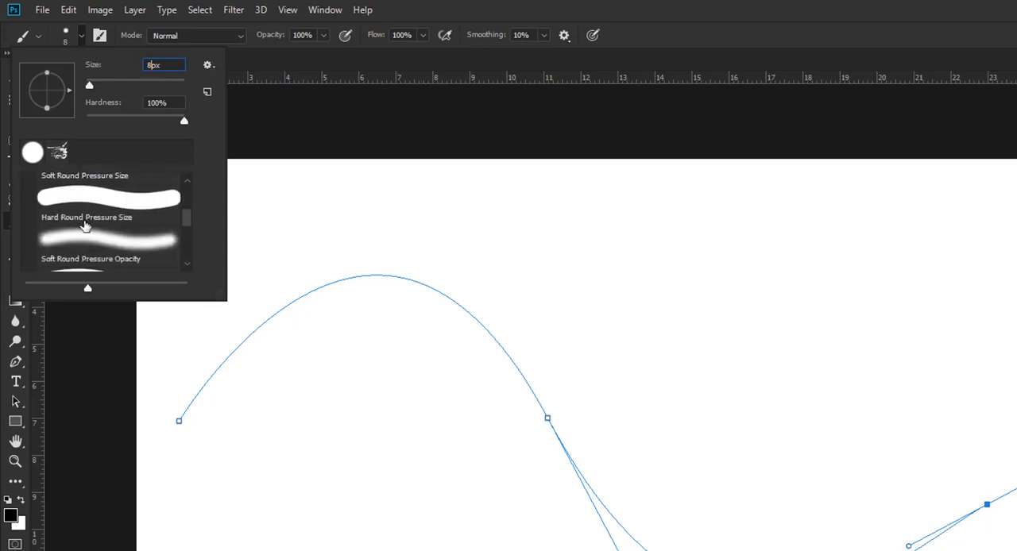
scroll(87, 228, up, 2)
scroll(89, 231, down, 1)
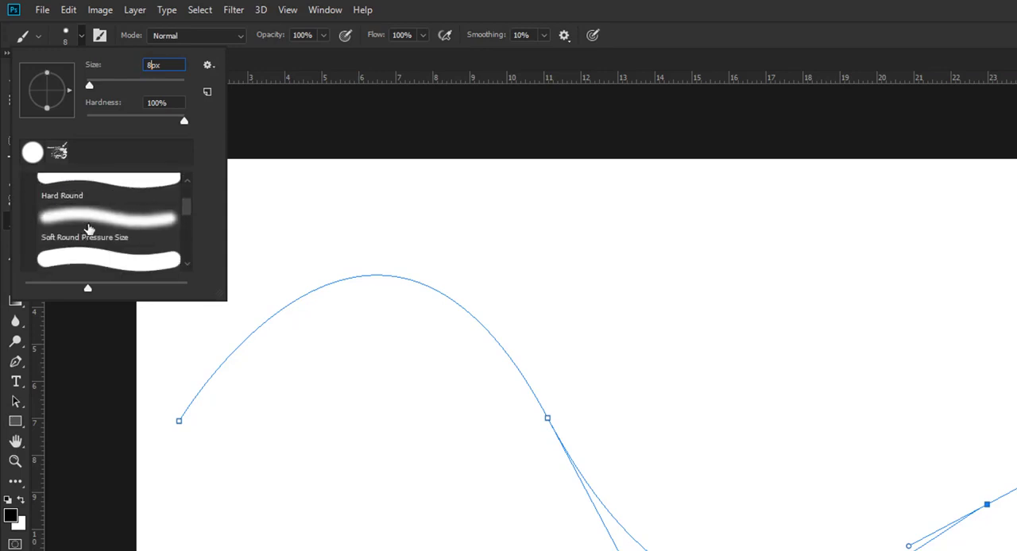
scroll(90, 232, up, 1)
click(87, 230)
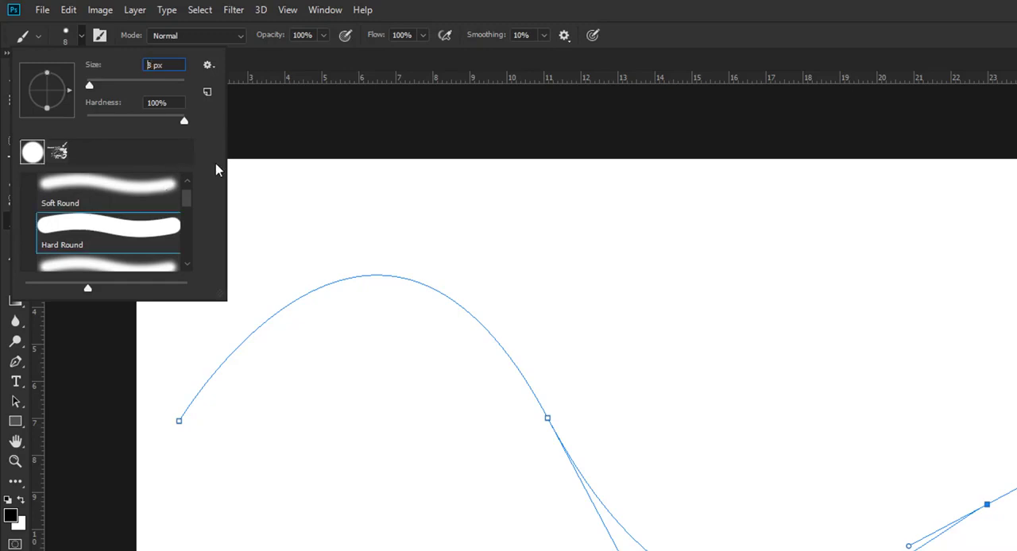
click(68, 335)
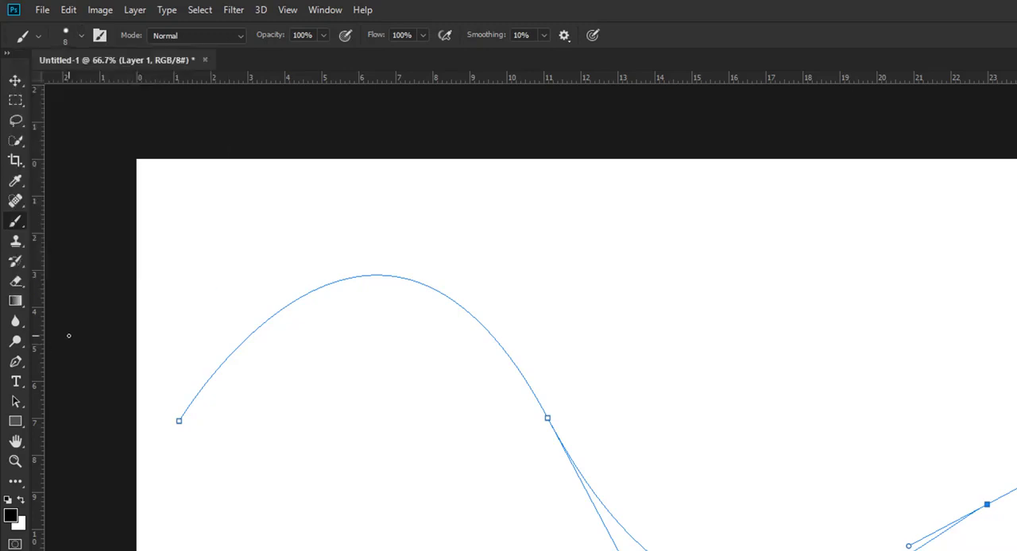
Stroke the S-shaped path on Layer 1 with the Brush, without simulated pressure, and delete the path.
click(15, 361)
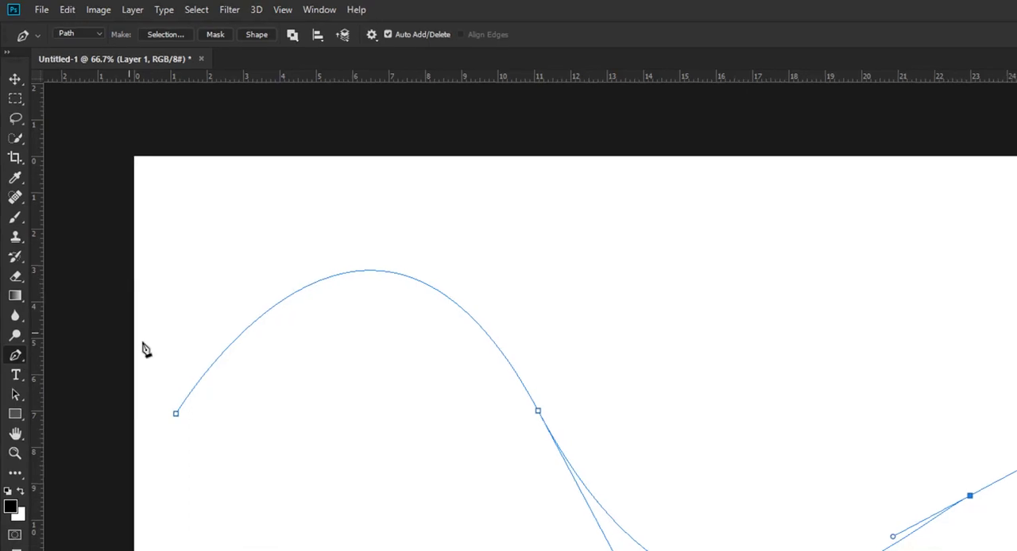
right_click(292, 301)
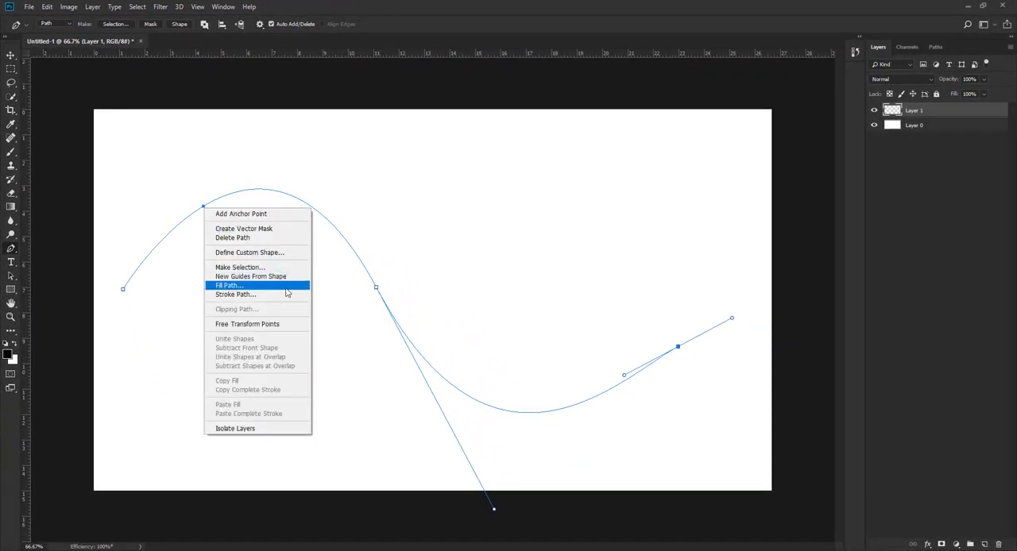
click(257, 293)
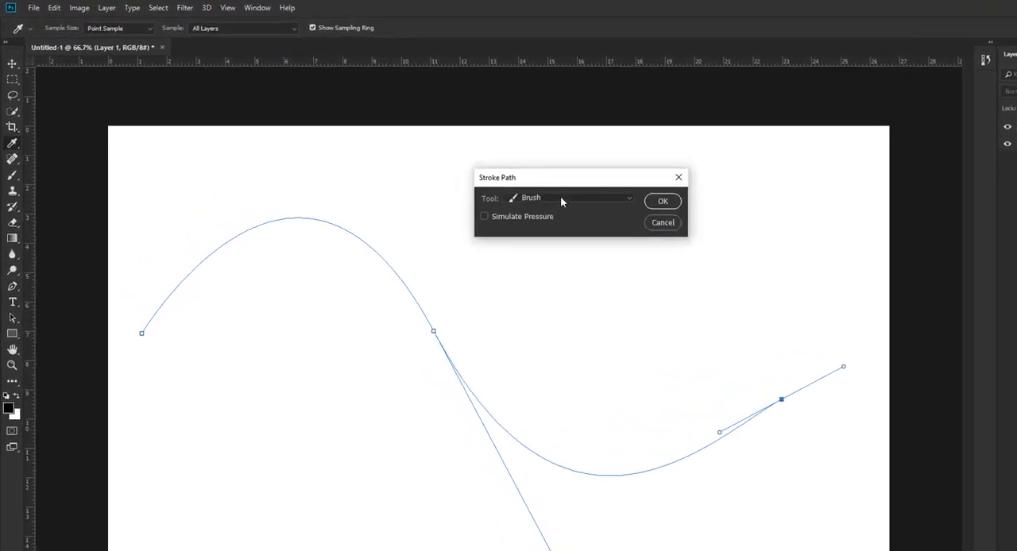
click(496, 176)
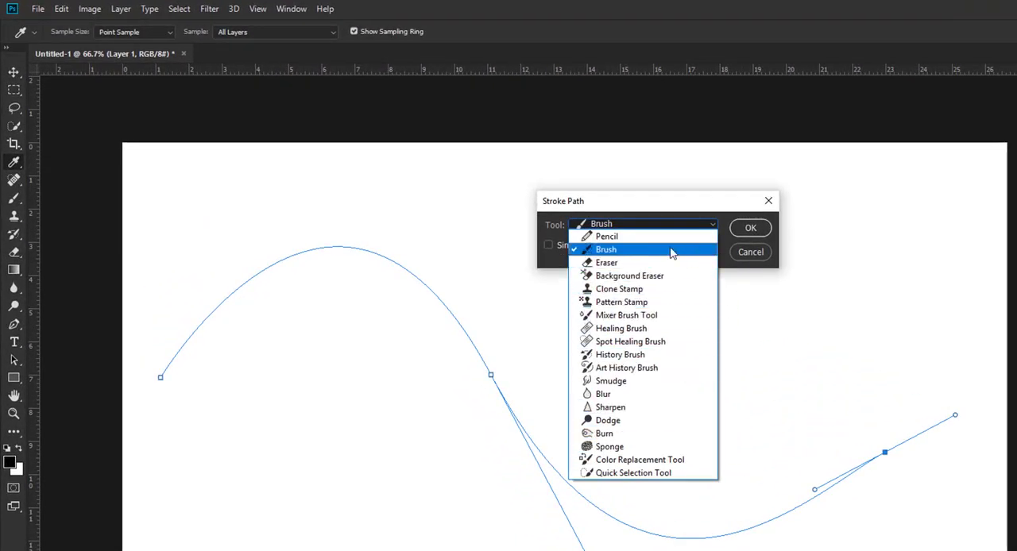
click(750, 229)
click(749, 229)
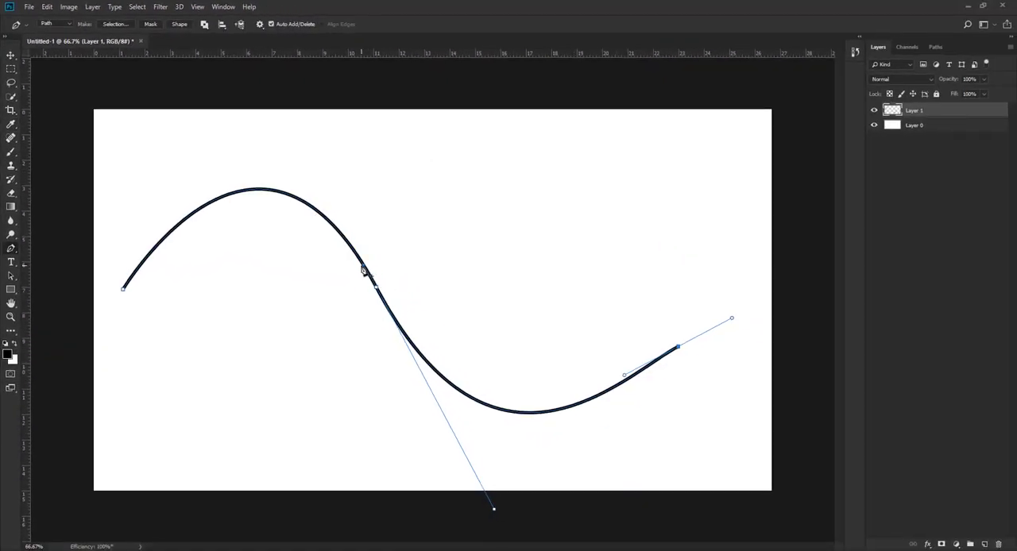
right_click(364, 269)
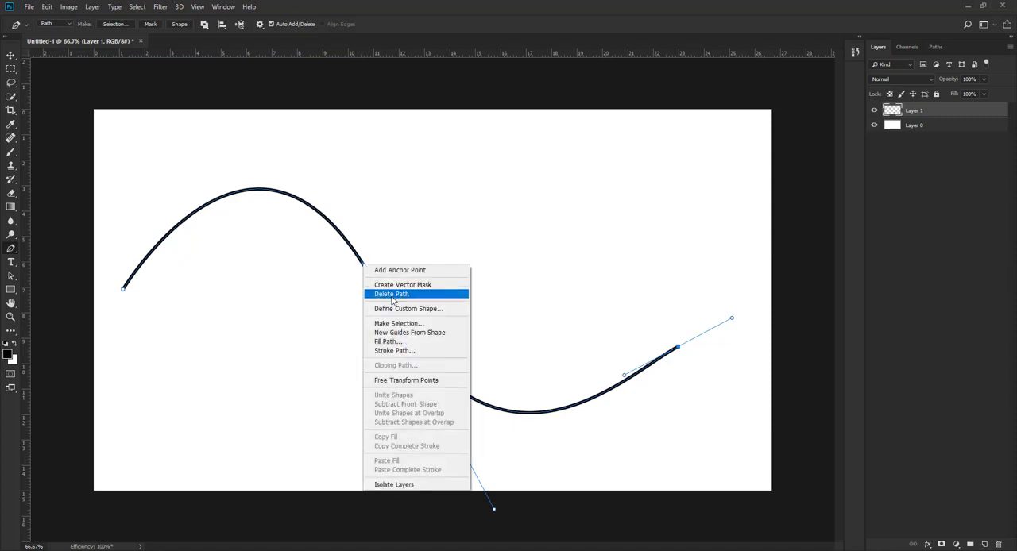
click(391, 295)
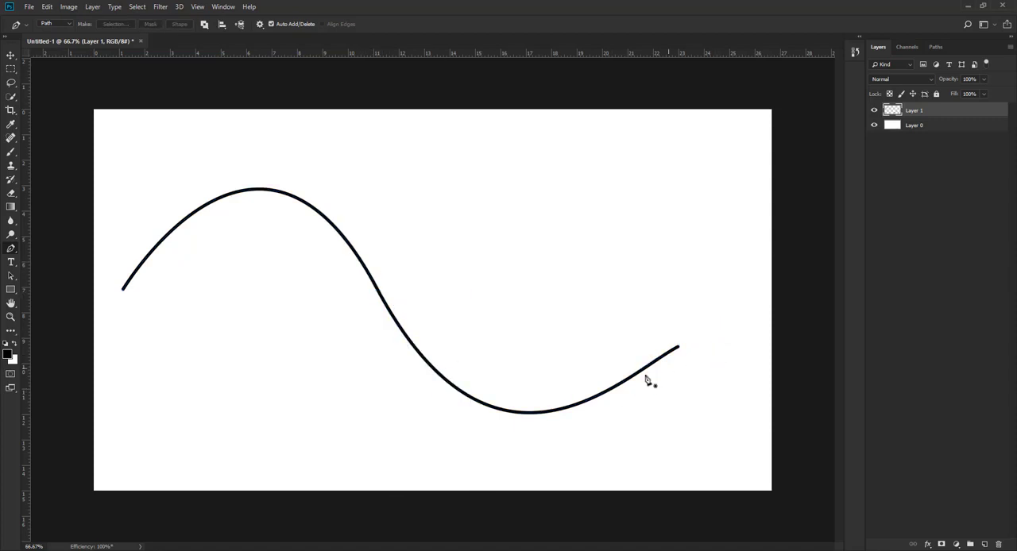
Switch the visibility of Layer 1 off and back on to check which layer holds the stroked curve.
click(874, 111)
click(873, 111)
click(874, 112)
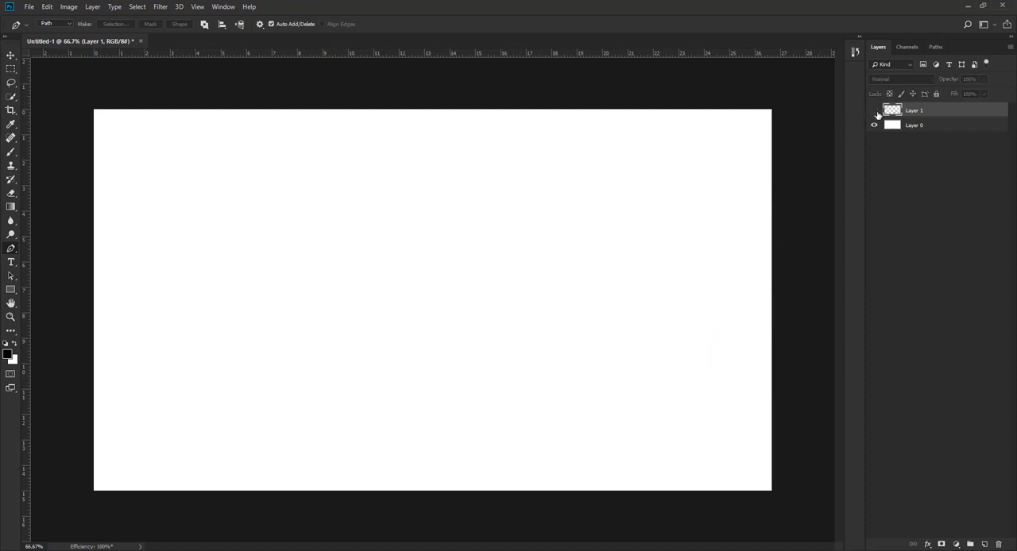
click(874, 111)
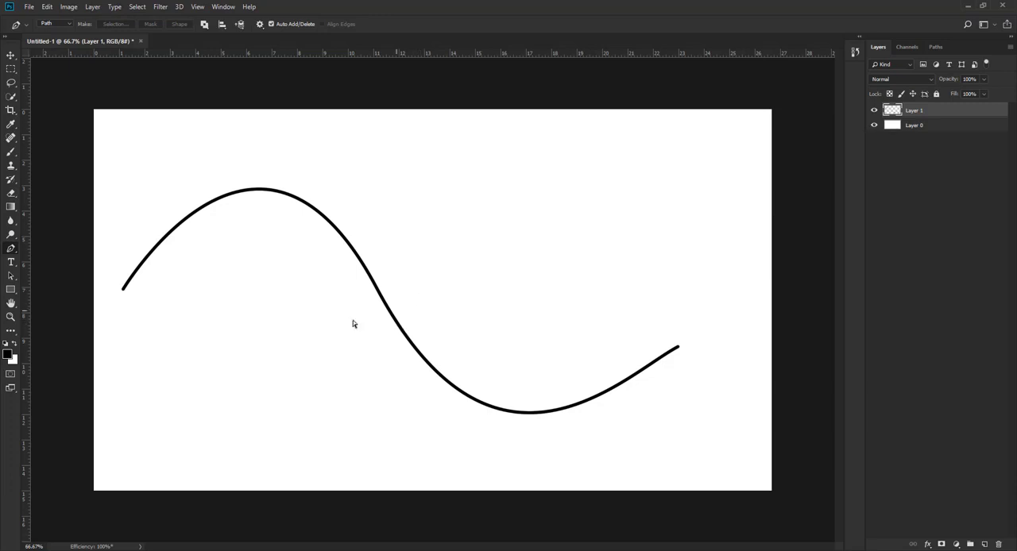
Move the stroked curve slightly up and to the right on the canvas with the Move tool.
click(10, 55)
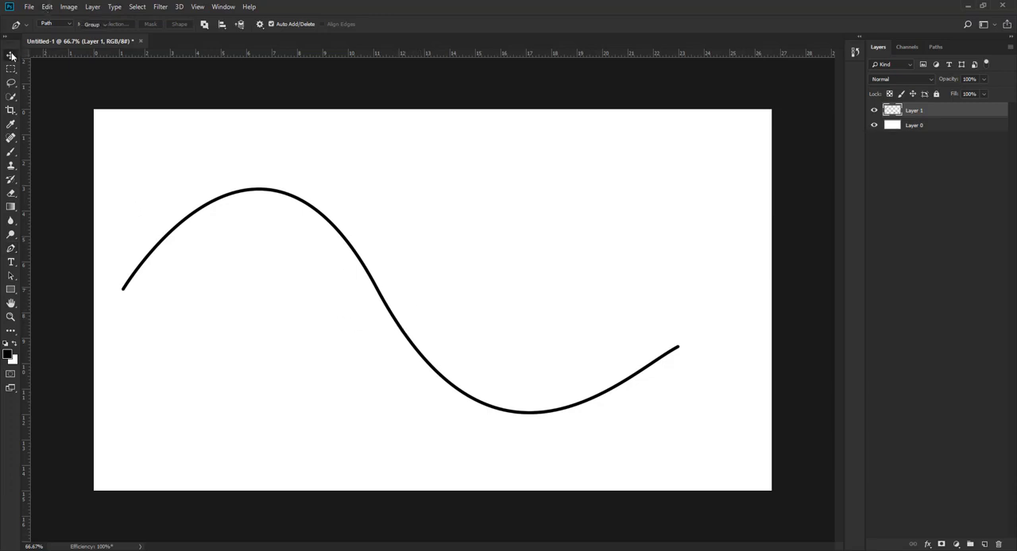
click(275, 198)
drag(276, 196, 300, 180)
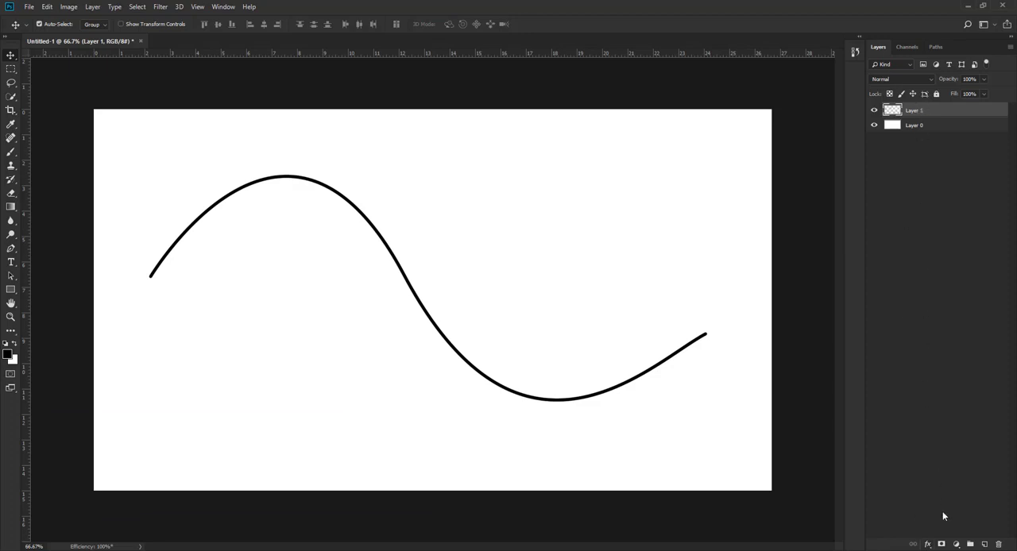
Add a 1 px black outside Stroke and a black Multiply Drop Shadow at 100% opacity to Layer 1.
click(927, 544)
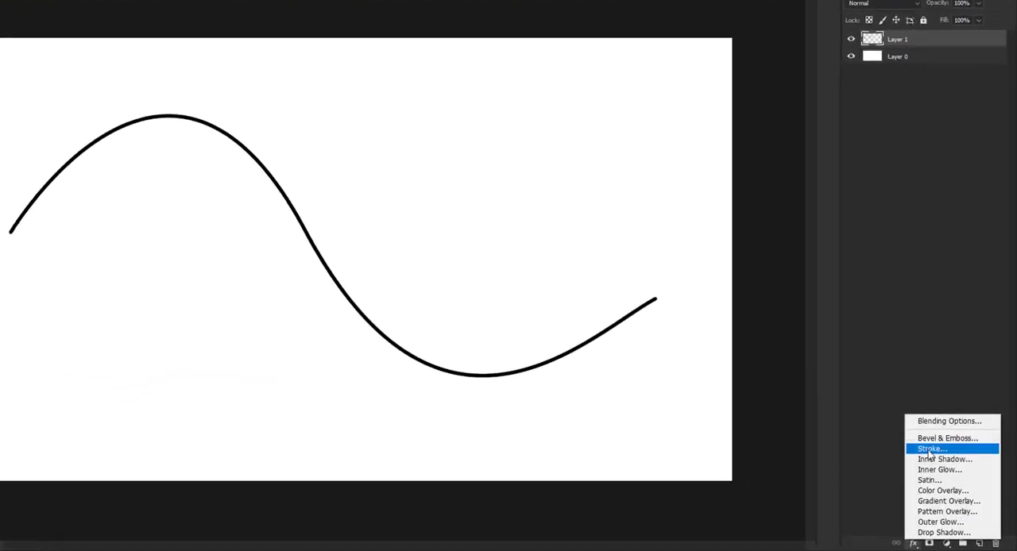
click(929, 450)
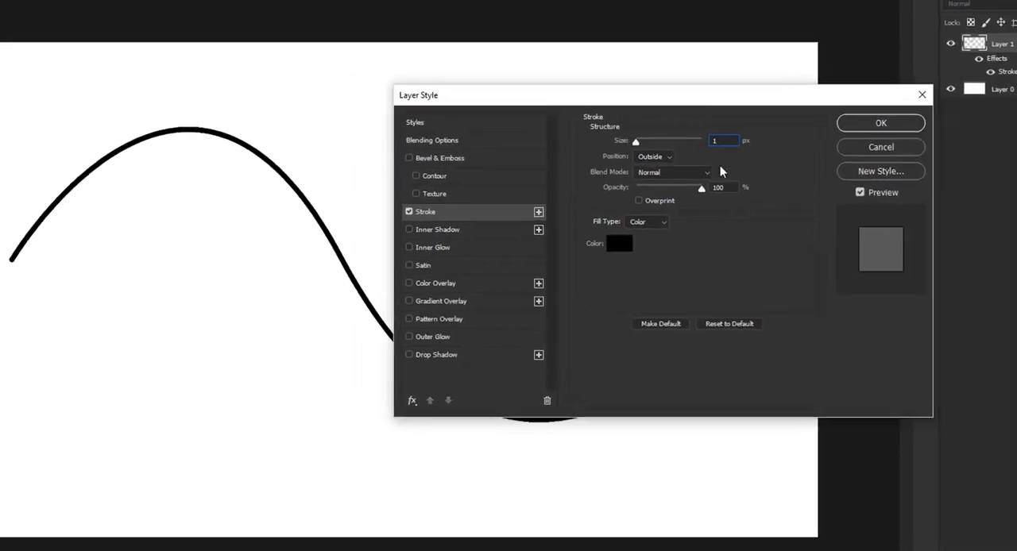
click(453, 369)
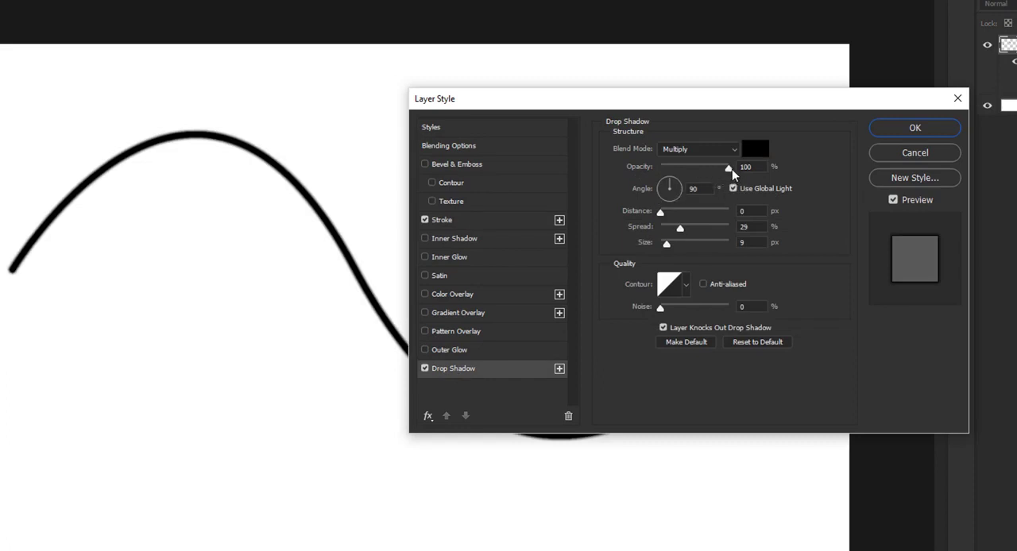
drag(731, 170, 828, 176)
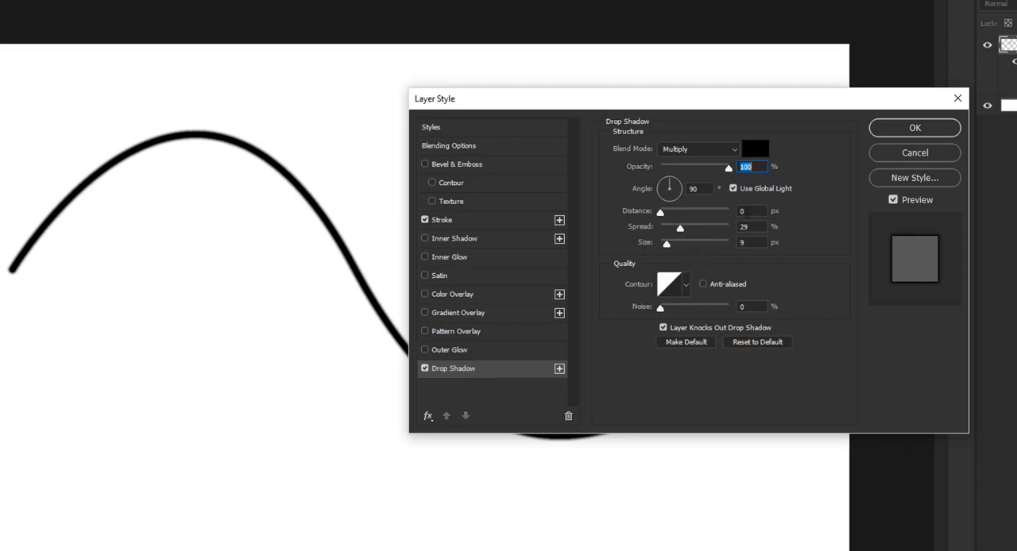
Set the drop shadow's distance to 0 px, spread to 29% and size to 9 px.
click(751, 211)
key(Tab)
text(25)
drag(740, 102, 739, 0)
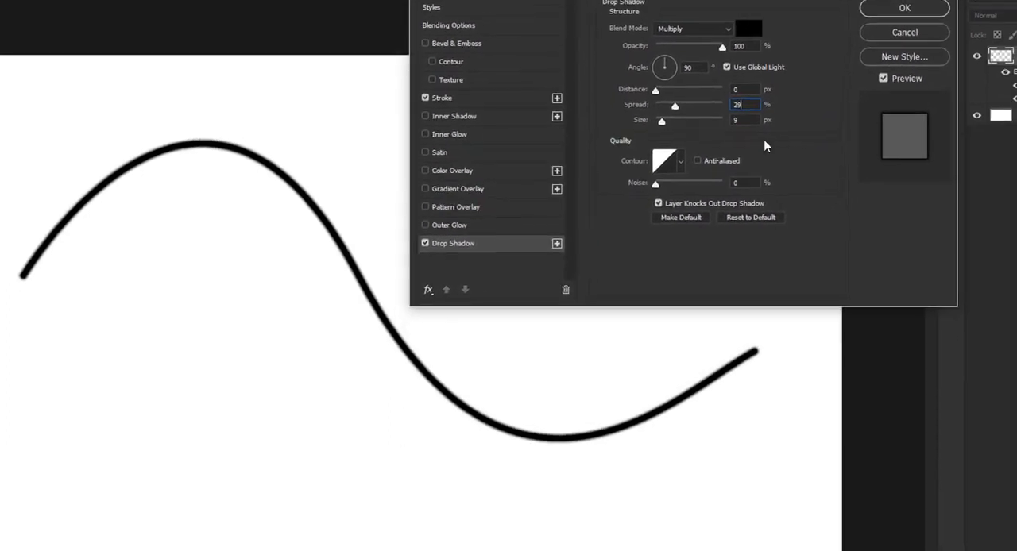
drag(747, 110, 695, 108)
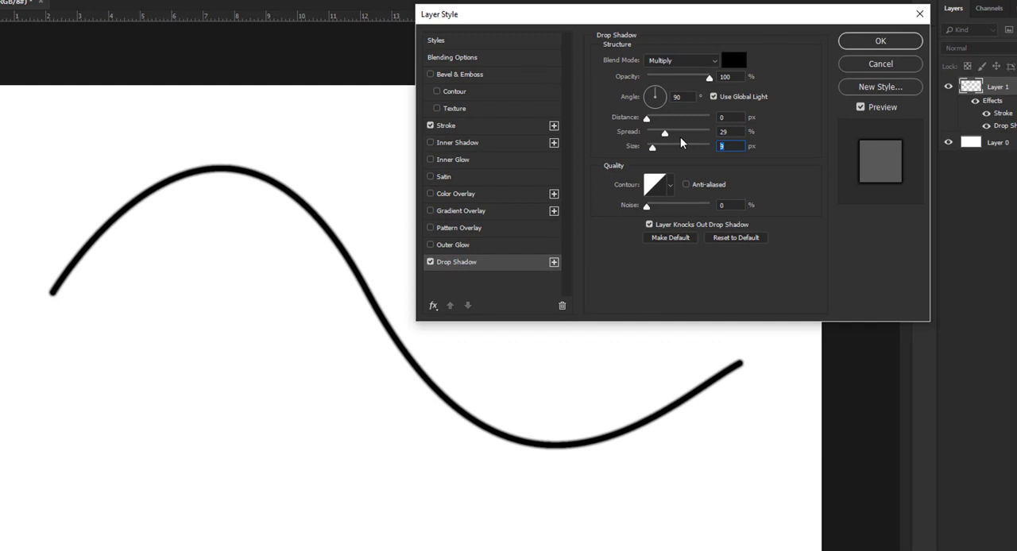
text(9)
Add a smooth Inner Bevel to Layer 1 with 100% depth and 85% highlight opacity.
click(465, 74)
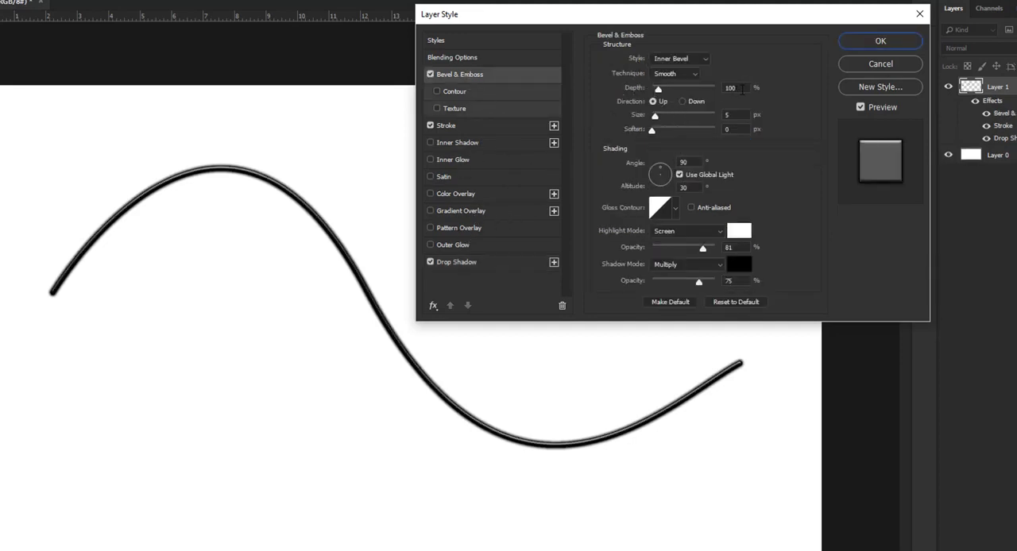
drag(742, 89, 710, 87)
text(100)
drag(703, 252, 706, 252)
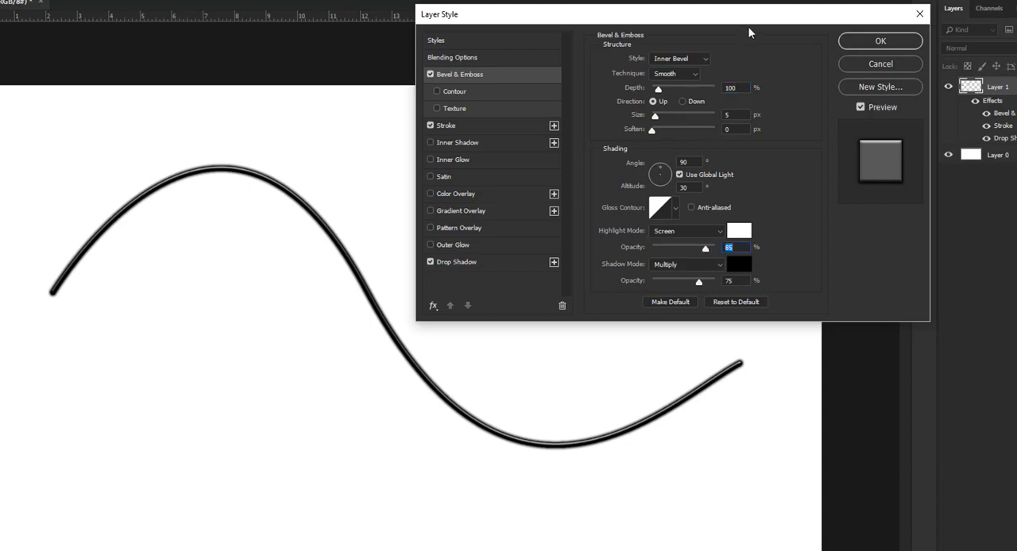
Add a Pattern Overlay with the black-and-white zigzag pattern at 65% scale and apply the layer style.
drag(749, 17, 743, 4)
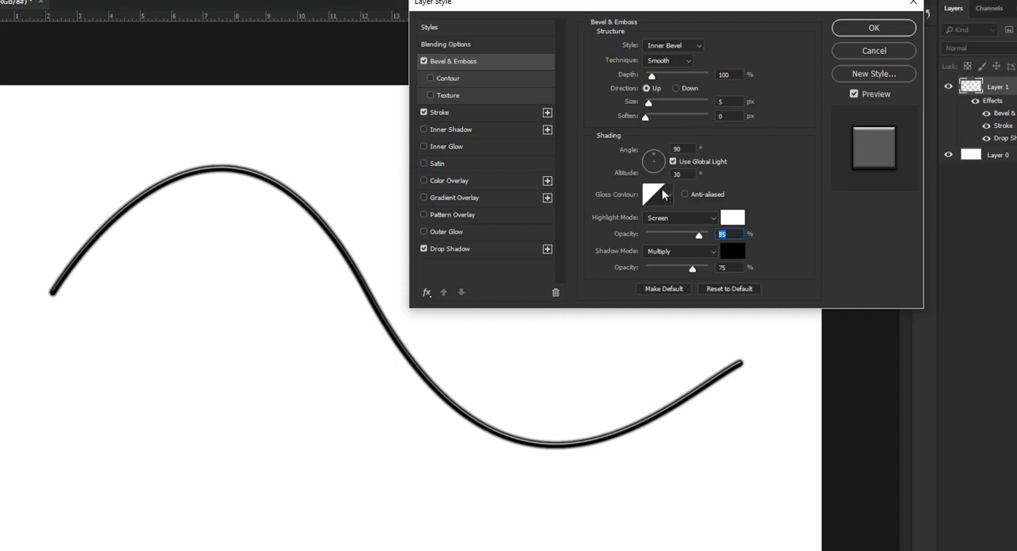
click(454, 215)
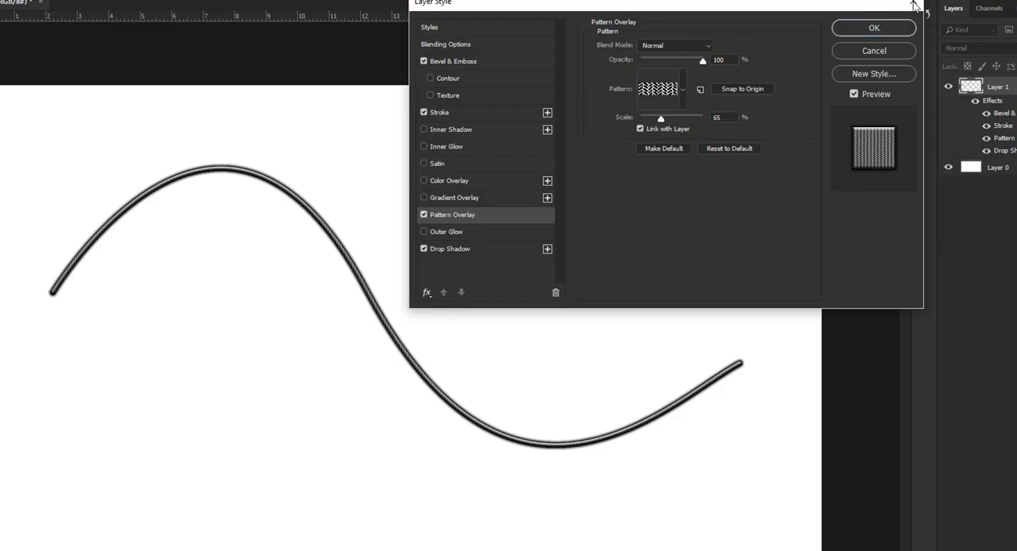
click(896, 30)
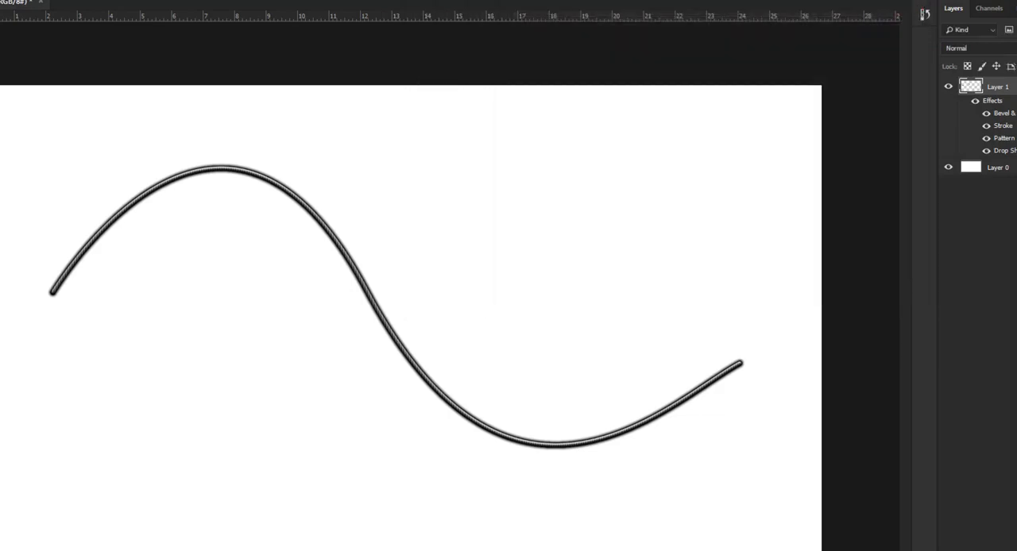
Inspect the texture along the styled curve and reopen the Pattern Overlay settings of Layer 1.
click(215, 343)
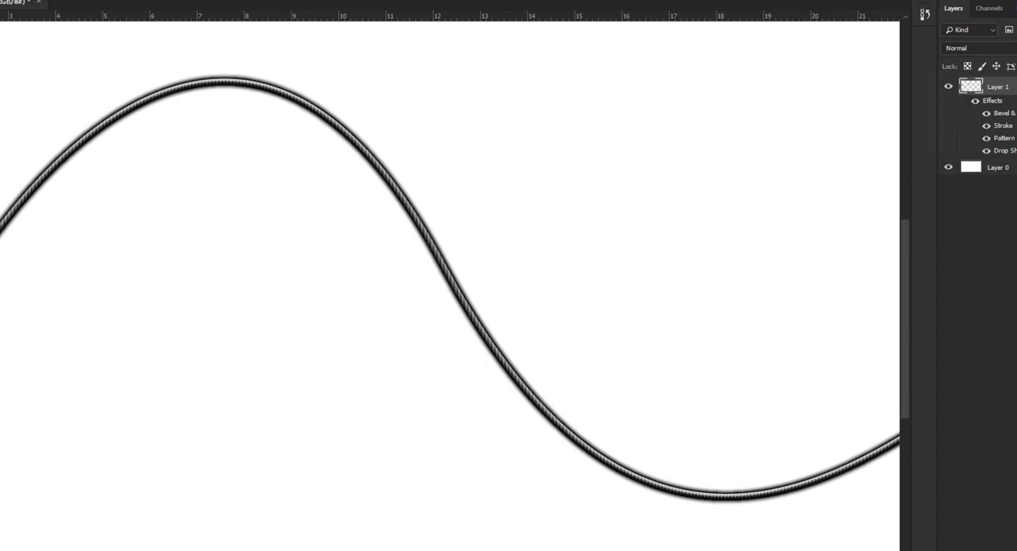
alt+click(41, 434)
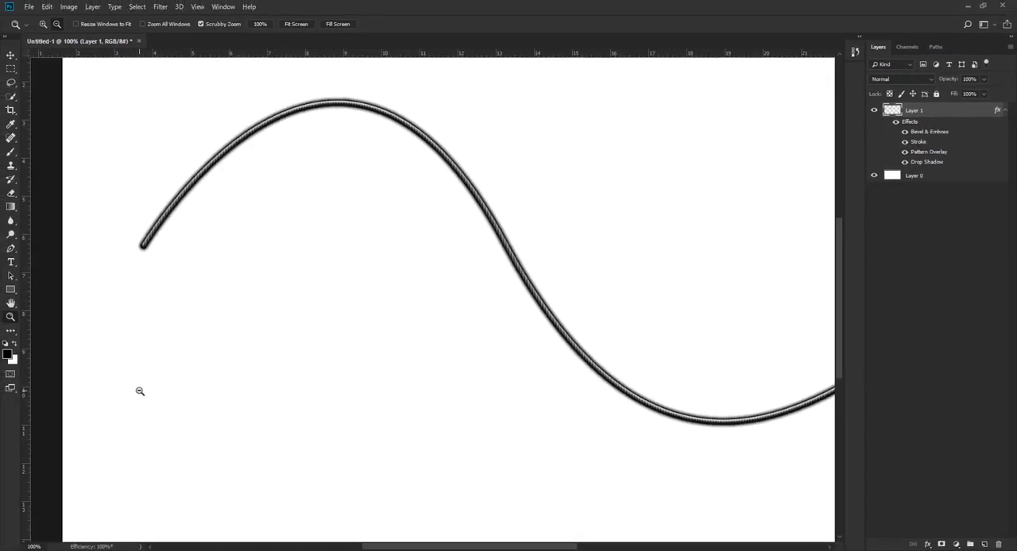
alt+click(140, 391)
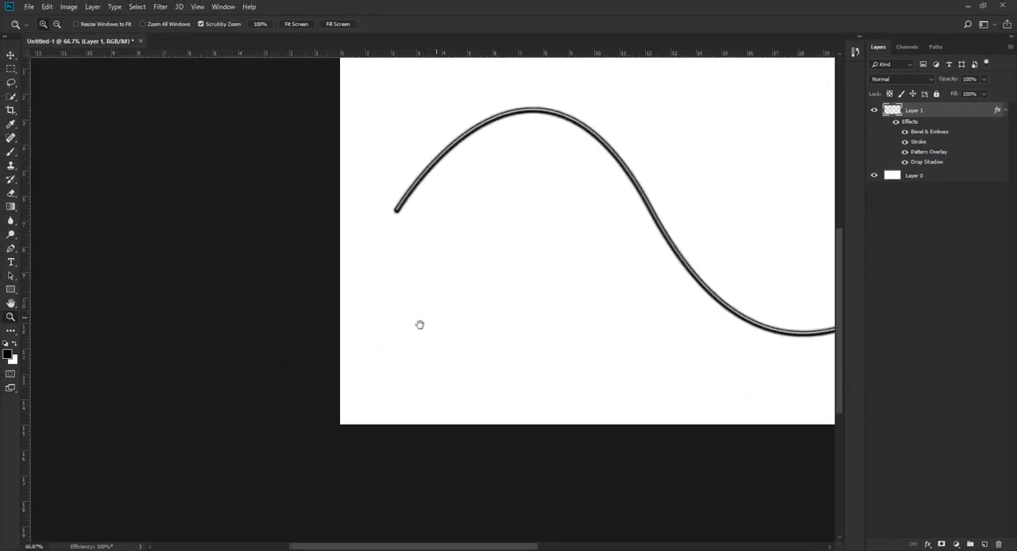
drag(420, 324, 186, 392)
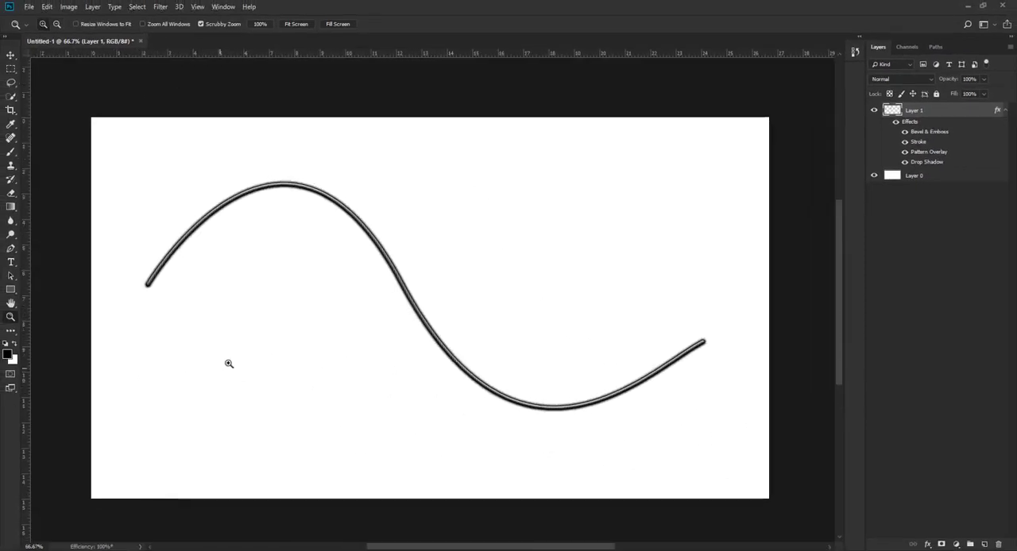
drag(230, 362, 334, 332)
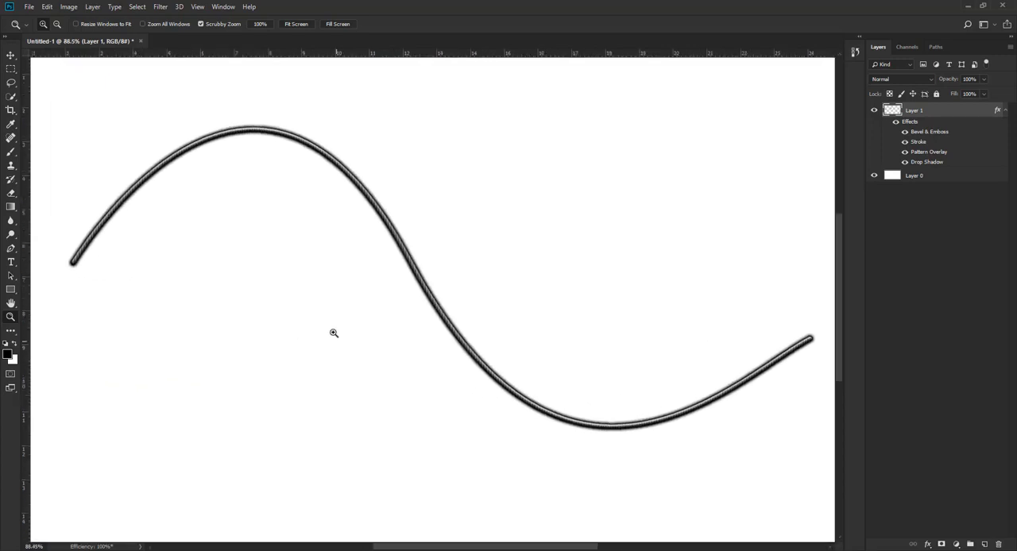
click(928, 546)
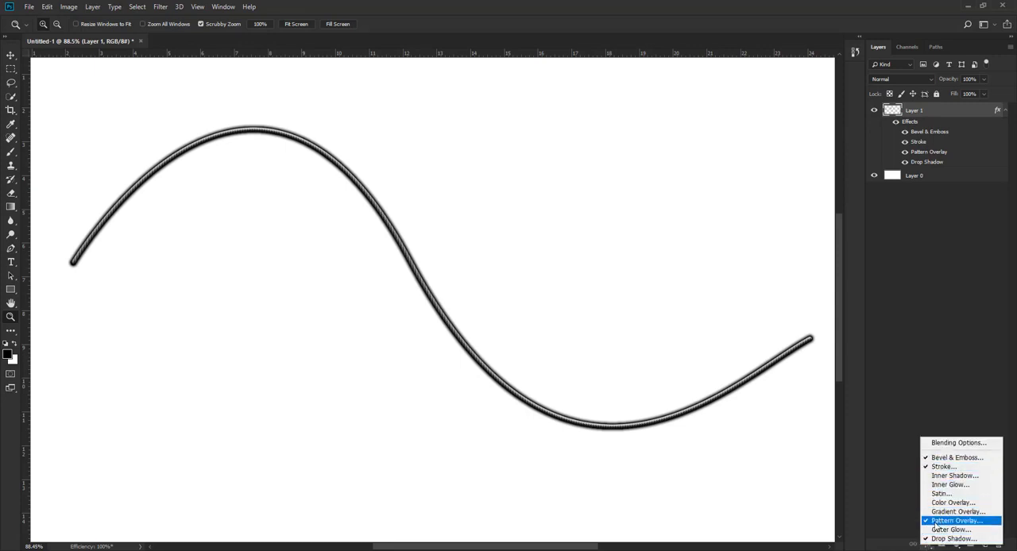
click(949, 521)
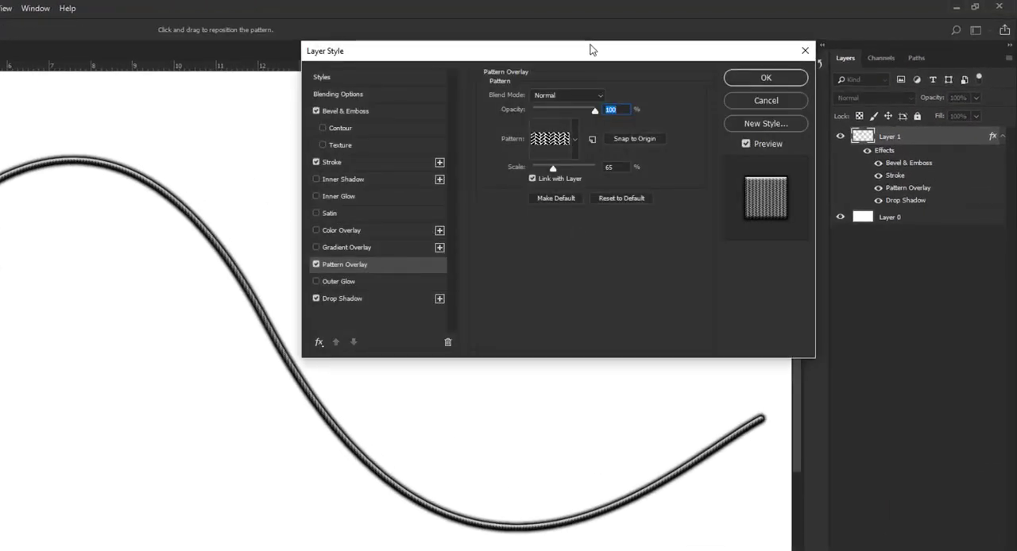
drag(591, 50, 628, 26)
Try a black-and-white woven pattern for Layer 1's Pattern Overlay.
click(616, 112)
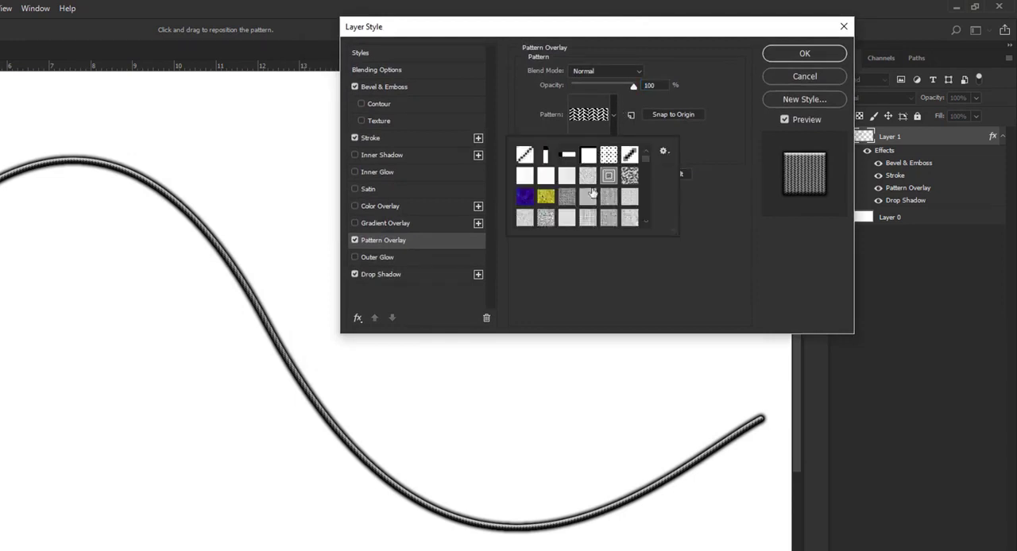
scroll(606, 213, down, 4)
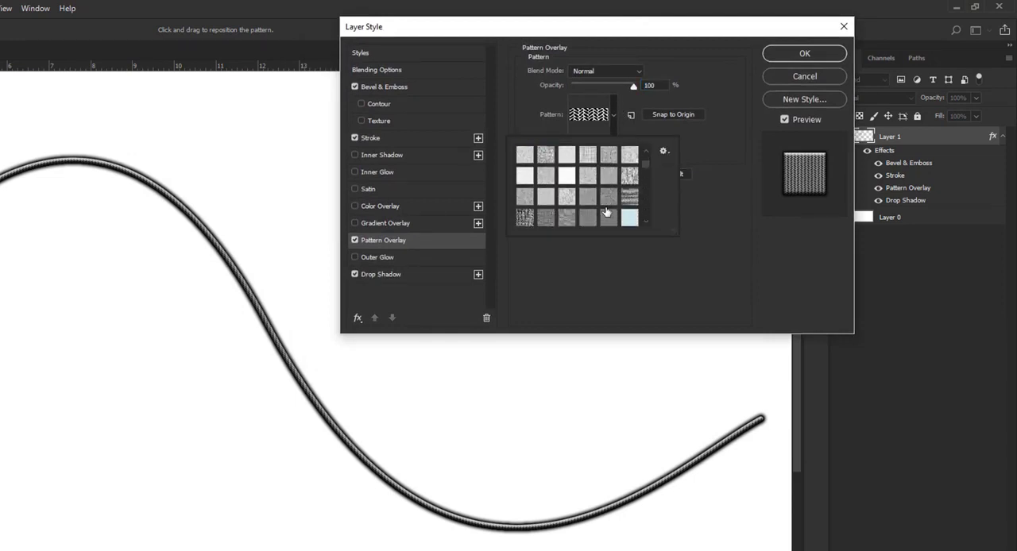
scroll(607, 213, down, 2)
scroll(557, 182, down, 2)
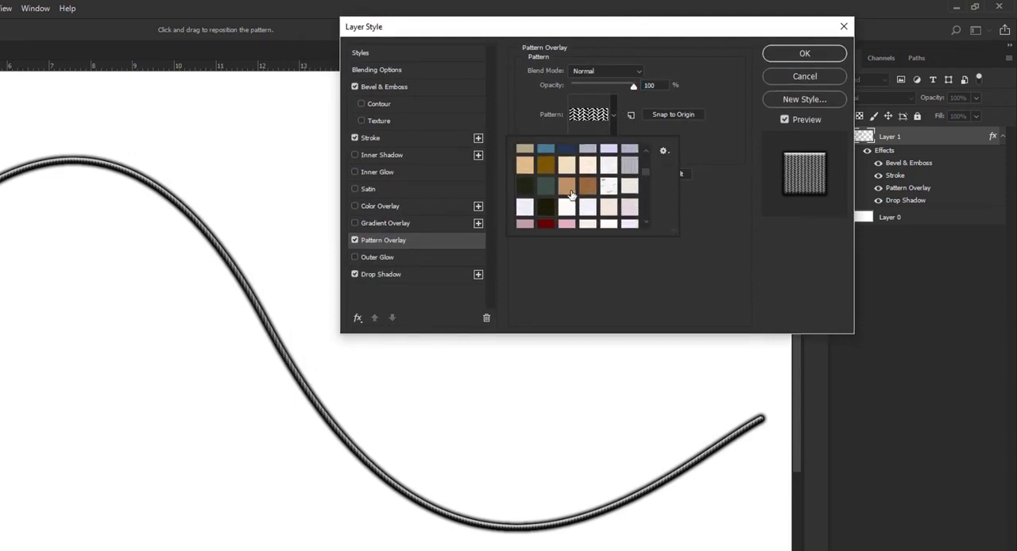
scroll(541, 178, up, 2)
click(526, 165)
Choose the black-and-white zigzag pattern again, set its scale to 91%, and apply the layer style.
scroll(562, 186, down, 6)
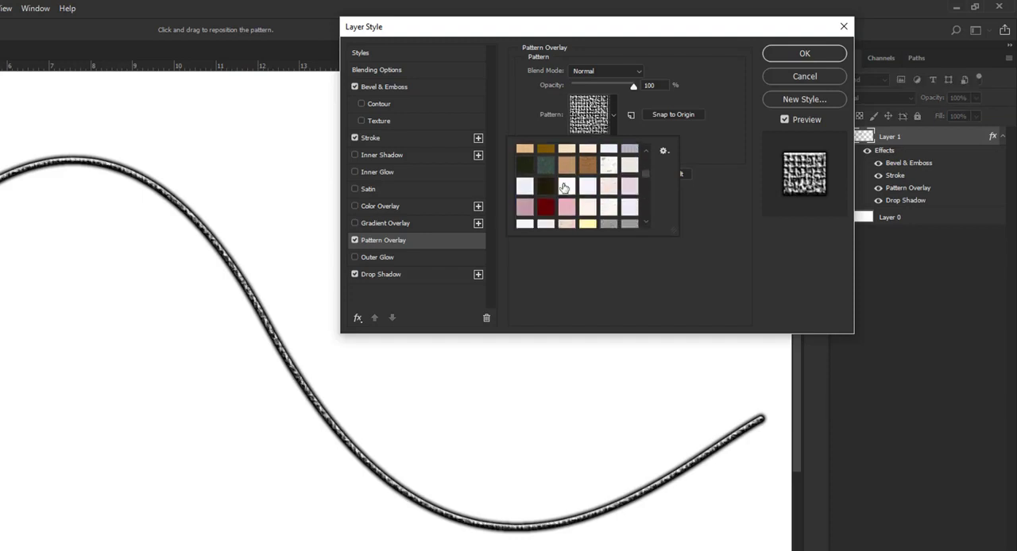
scroll(563, 186, down, 8)
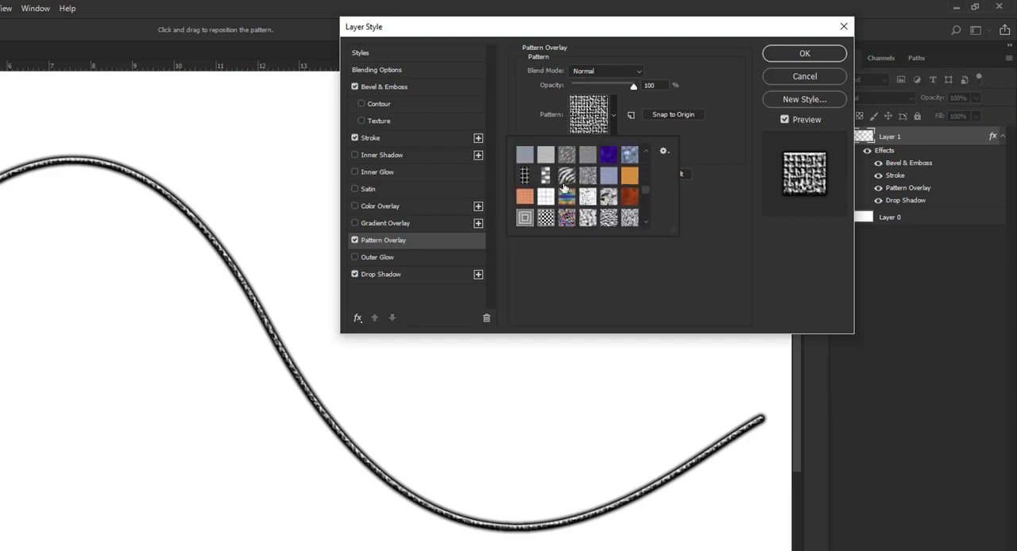
scroll(564, 187, up, 14)
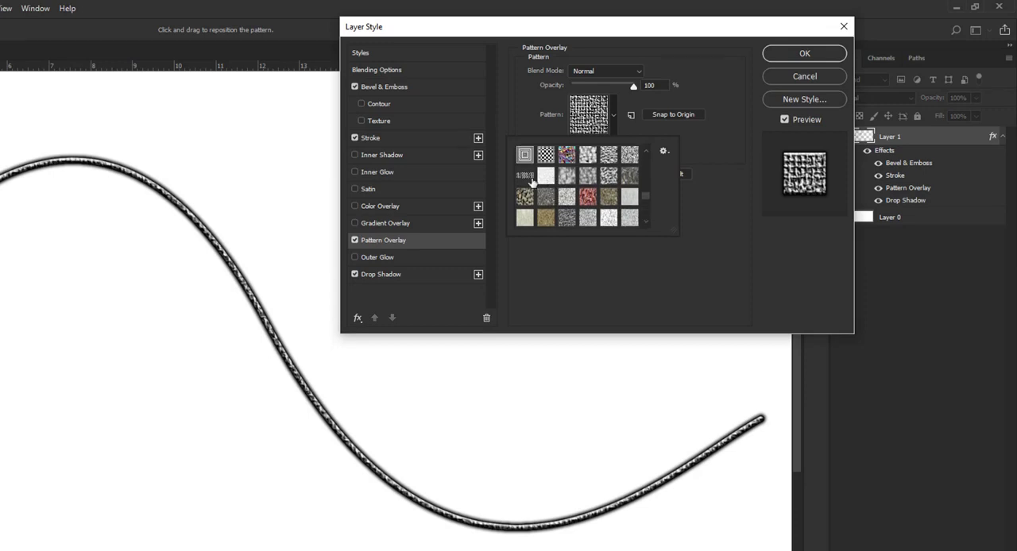
click(525, 175)
click(681, 261)
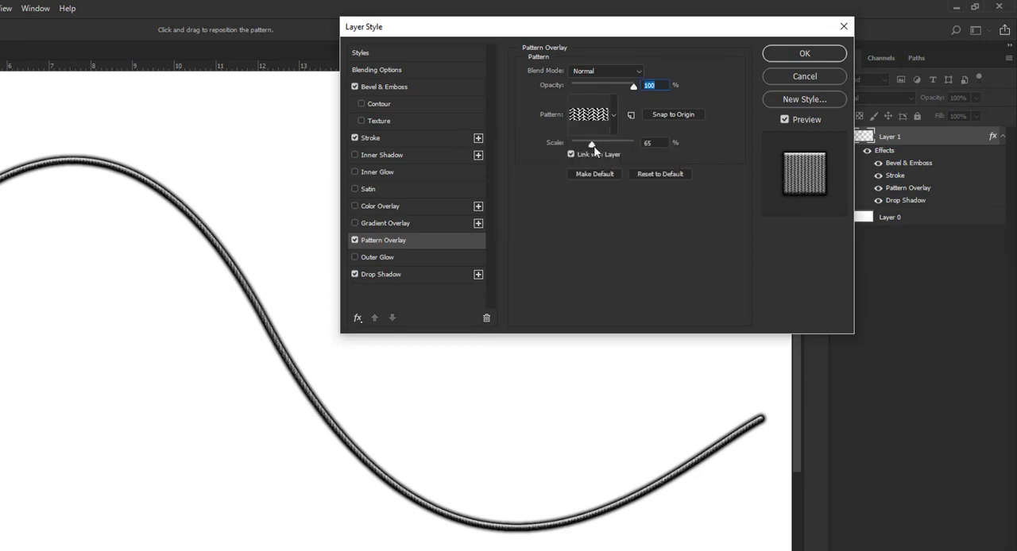
mouse_move(592, 144)
mouse_down()
mouse_move(637, 145)
mouse_move(580, 147)
mouse_move(599, 143)
mouse_up()
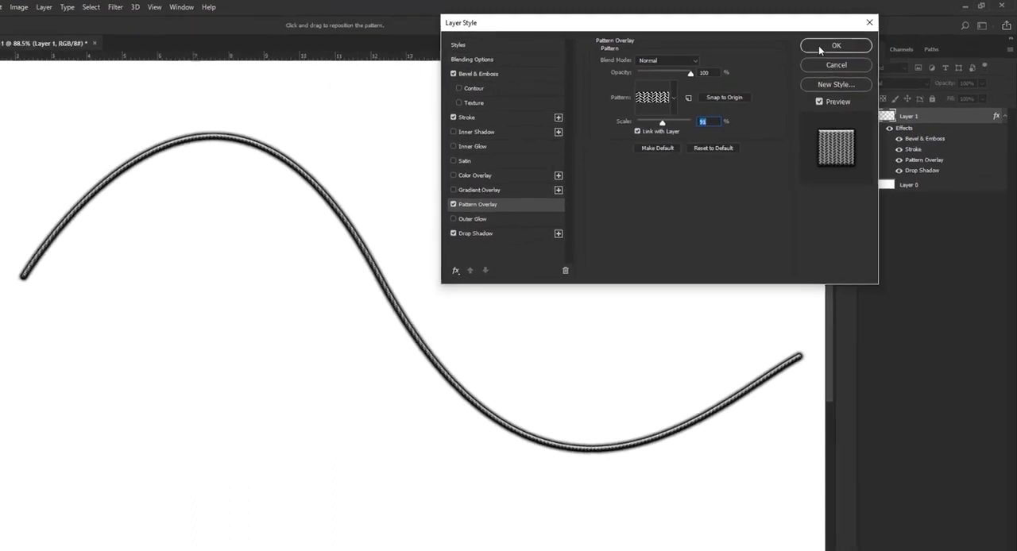
click(807, 52)
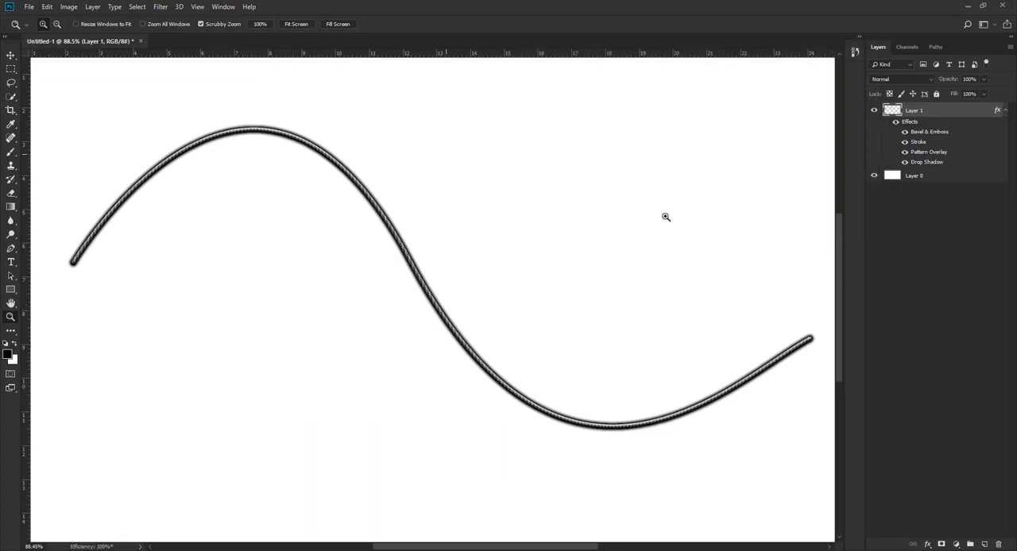
Activate the Move tool and fit the whole canvas on screen.
key(v)
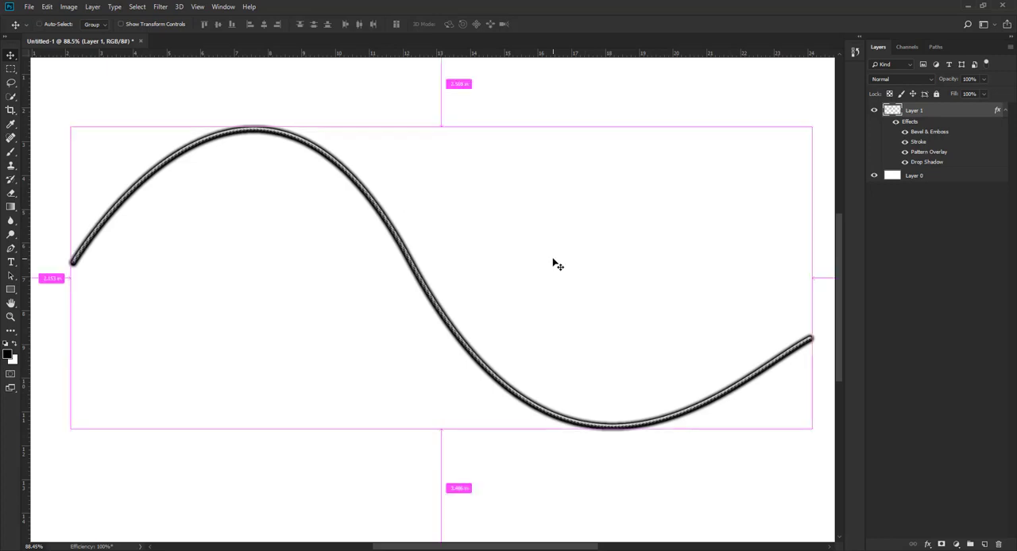
key(ctrl+0)
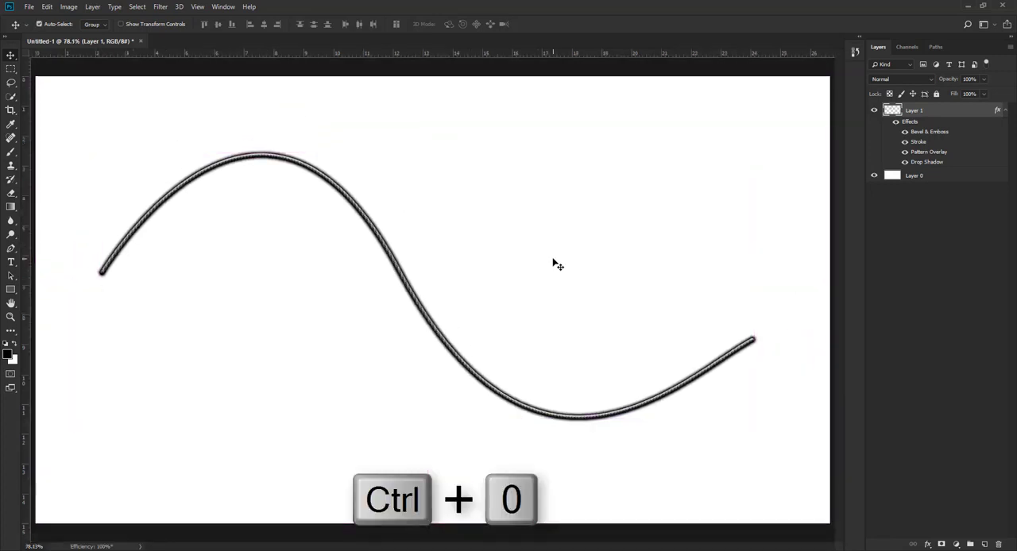